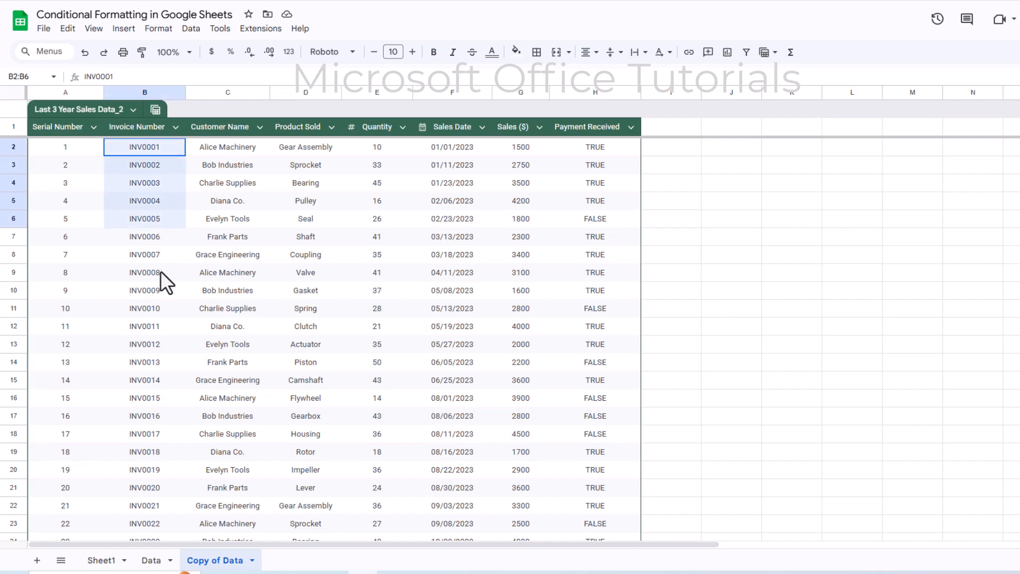
- Examine the sales table's columns from Customer Name to Payment Received, including the TRUE and FALSE payment entries
drag(232, 197, 234, 342)
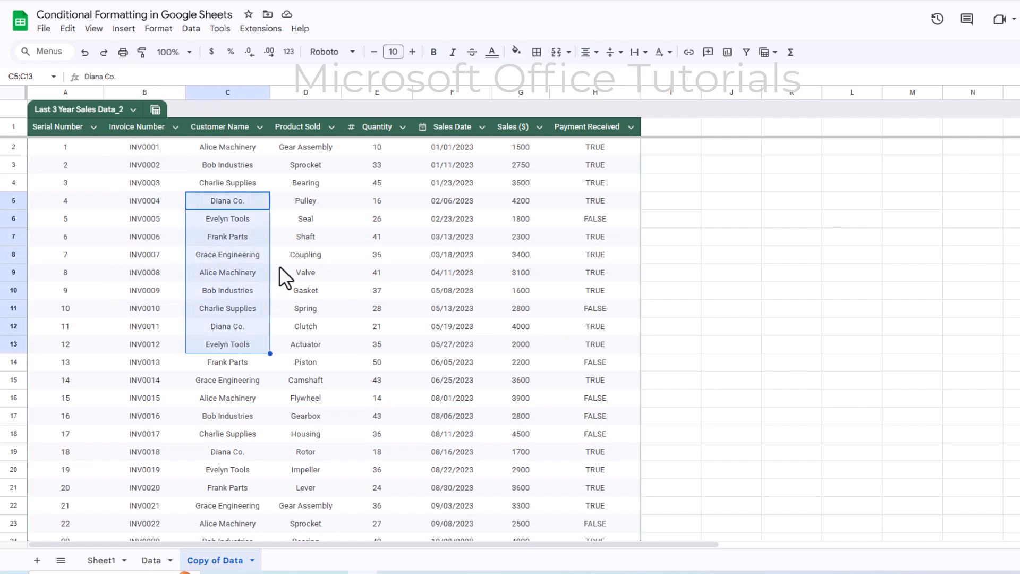
drag(305, 218, 306, 340)
drag(375, 201, 361, 333)
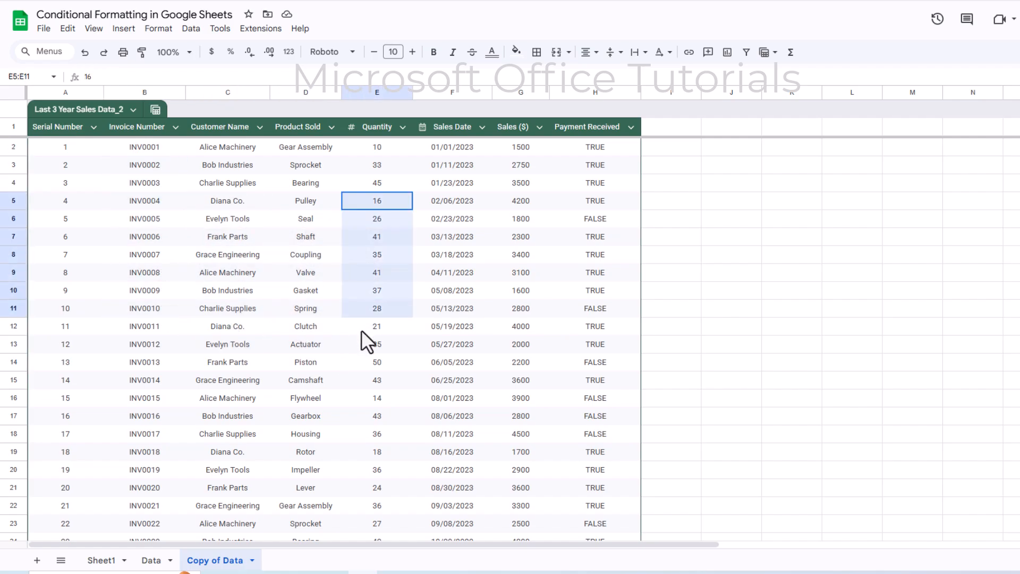
drag(462, 201, 450, 307)
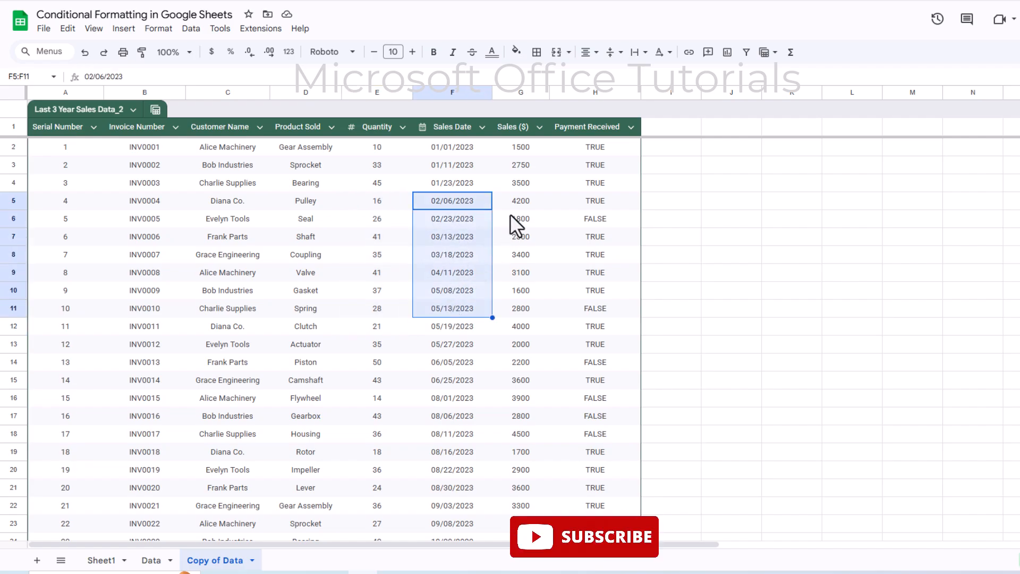
drag(518, 219, 505, 330)
drag(599, 205, 601, 290)
click(161, 202)
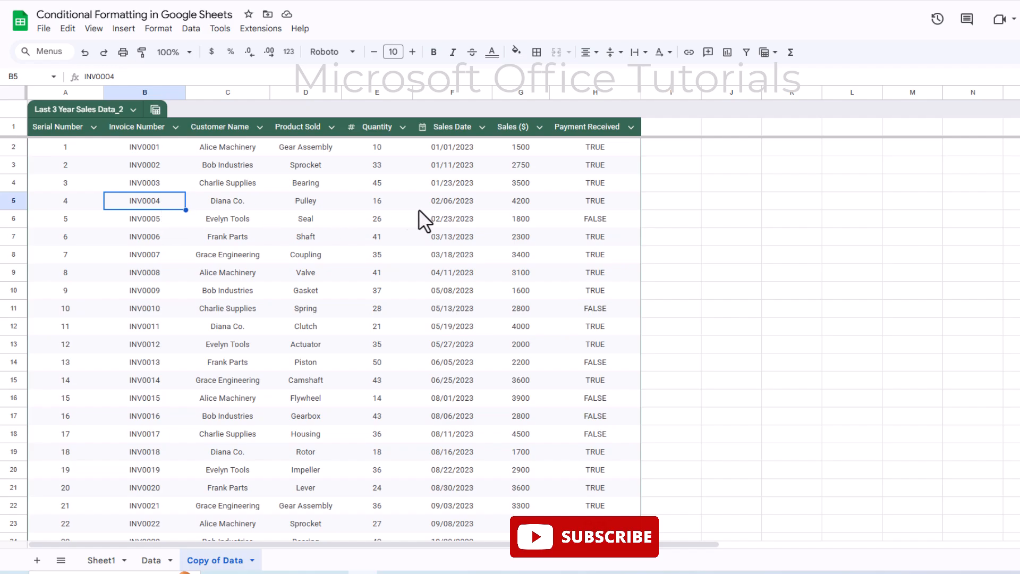
click(593, 203)
click(587, 240)
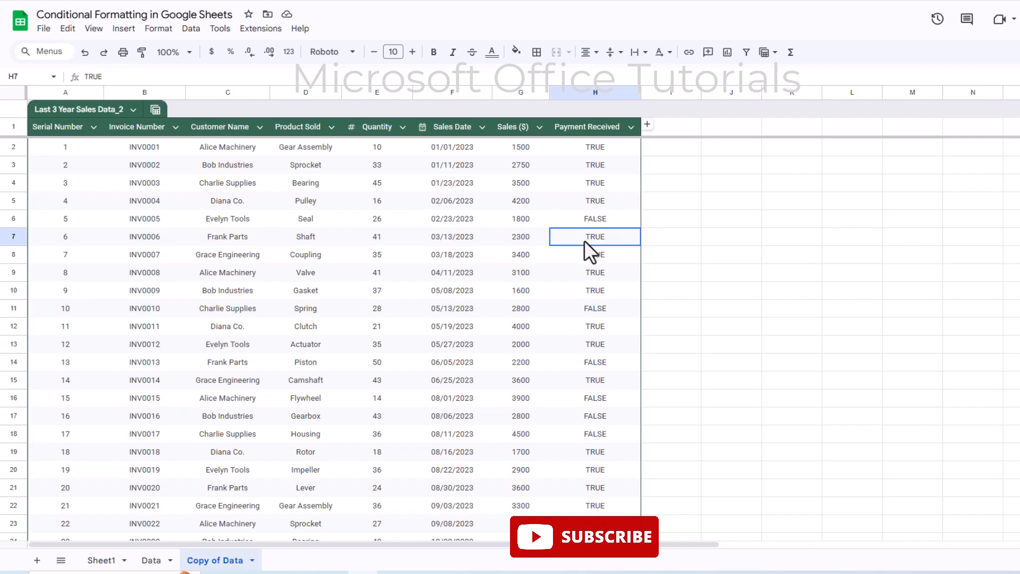
click(591, 289)
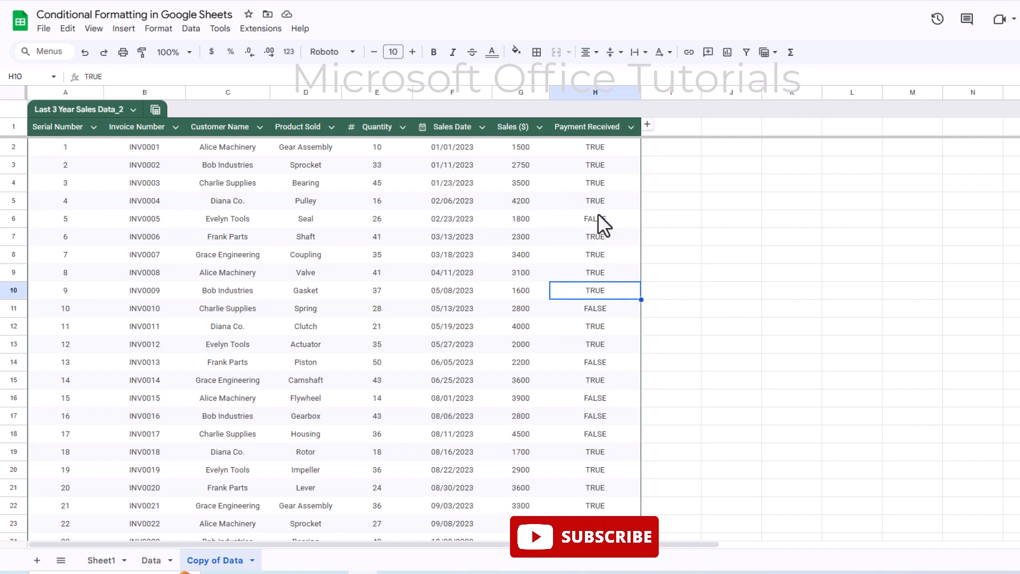
click(612, 148)
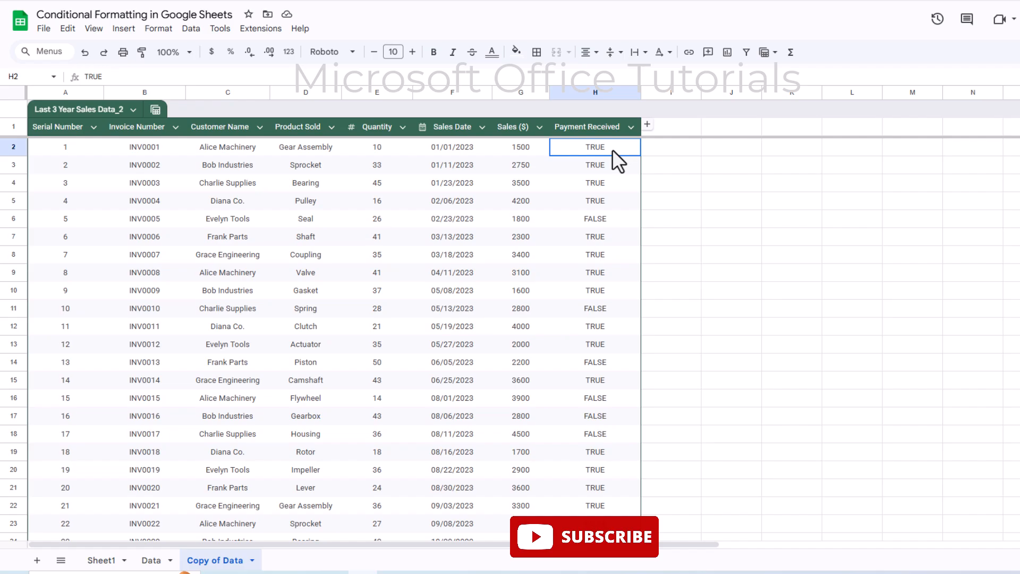
click(604, 220)
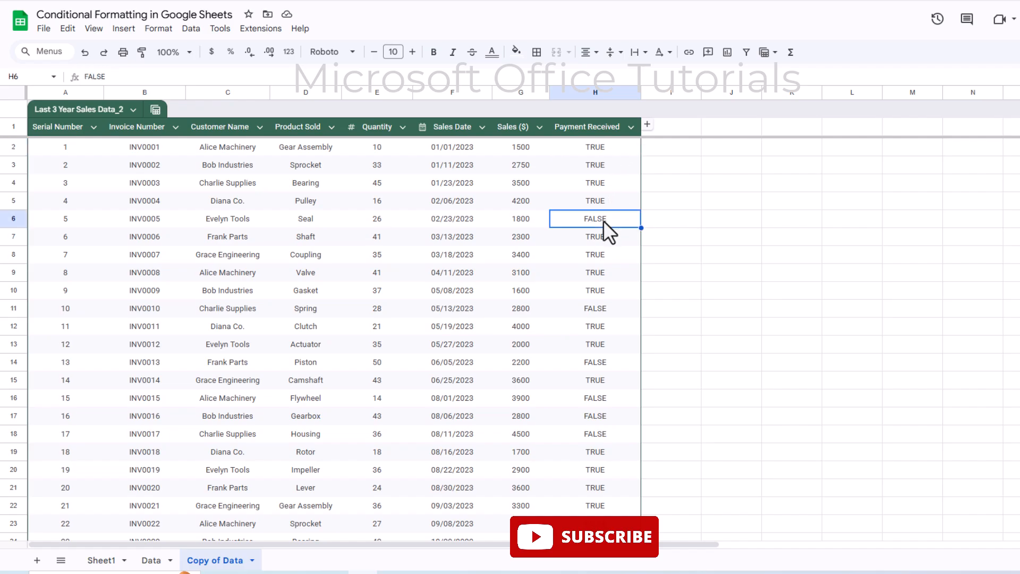
click(604, 291)
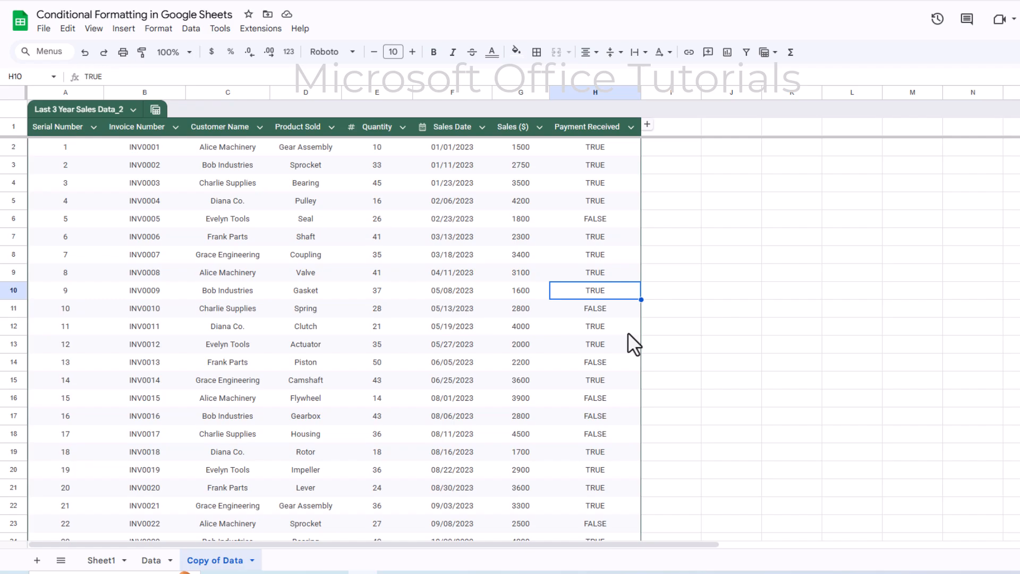
right_click(613, 292)
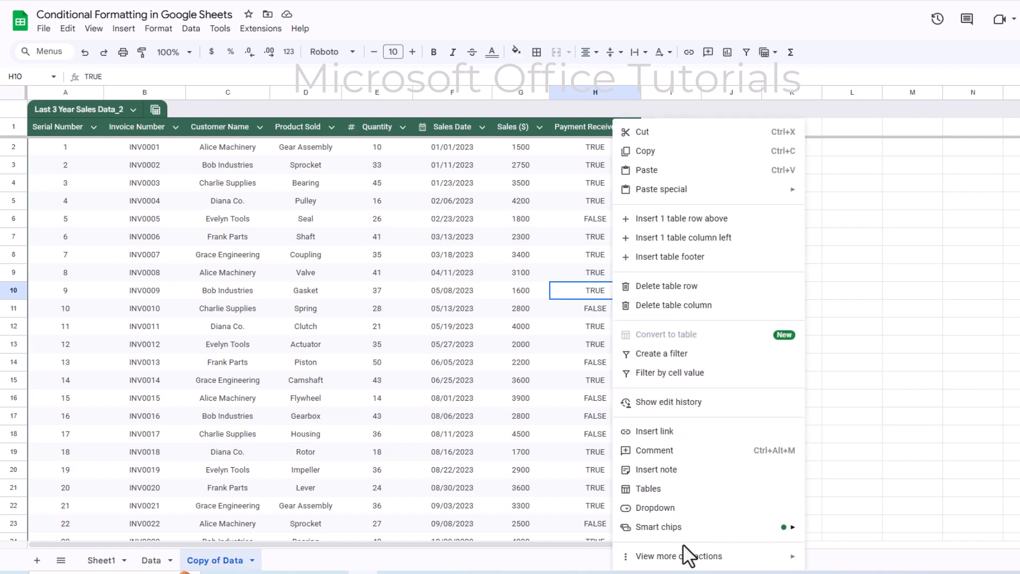
mouse_move(679, 561)
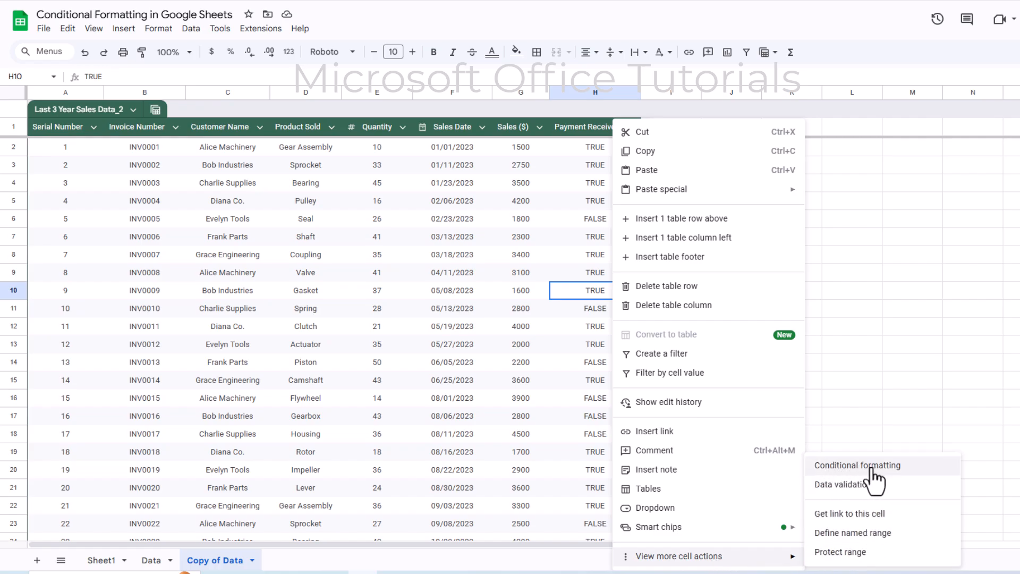
click(600, 280)
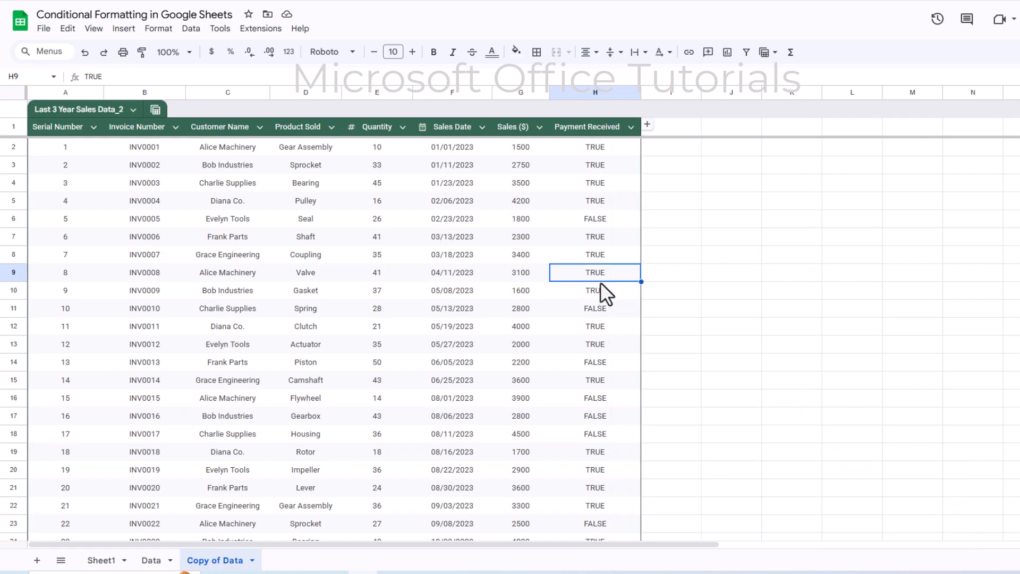
- Open the conditional formatting rules for cell H10 in the Payment Received column
click(601, 296)
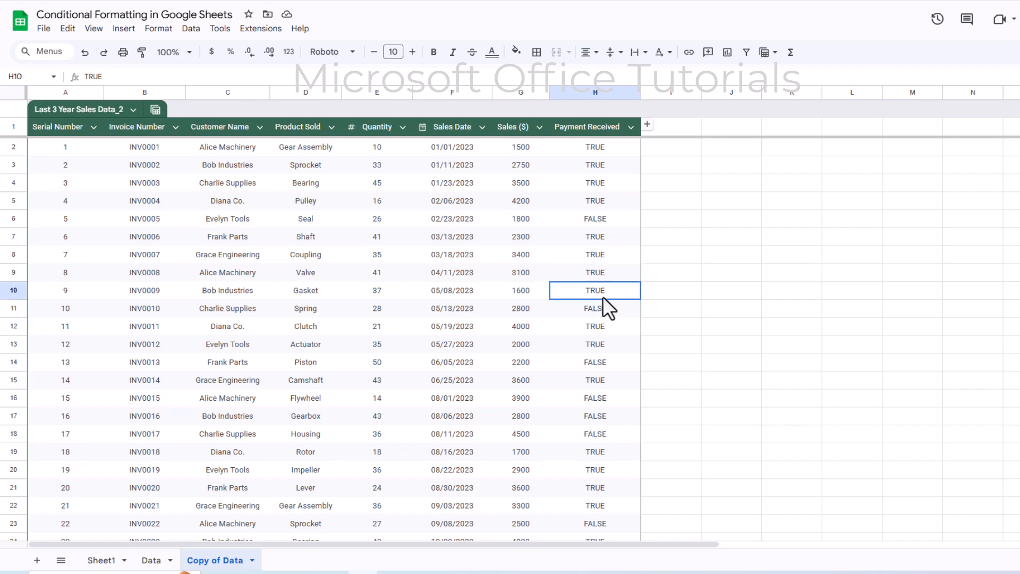
click(158, 30)
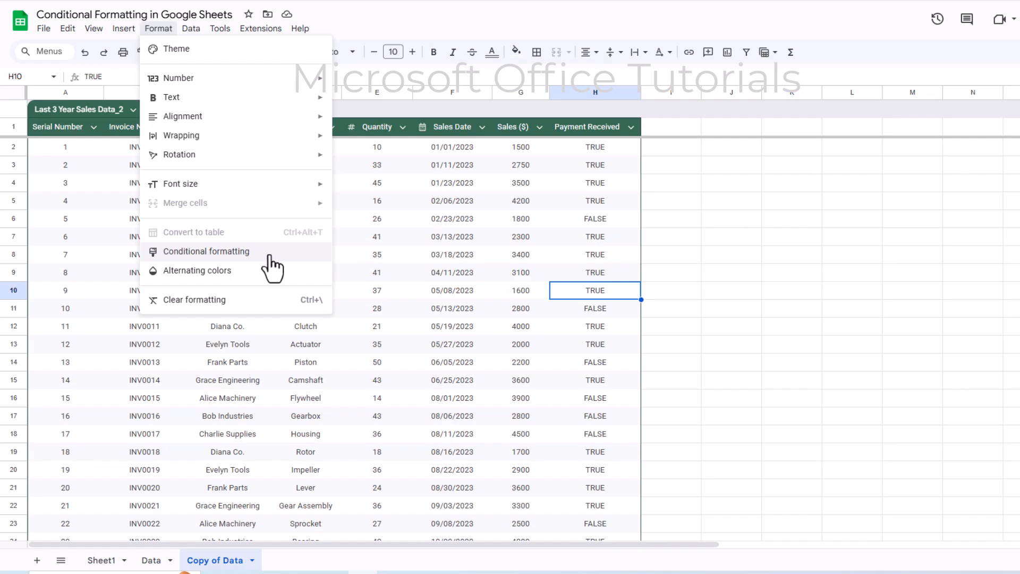
click(269, 256)
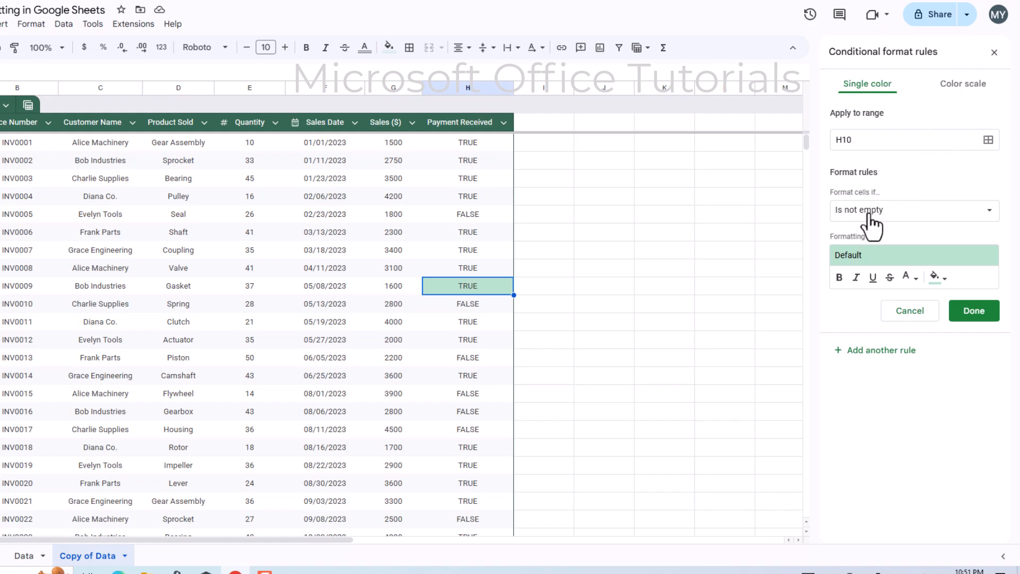
- Examine the available rule conditions and preset formatting styles for the conditional format
click(906, 212)
drag(946, 194, 945, 229)
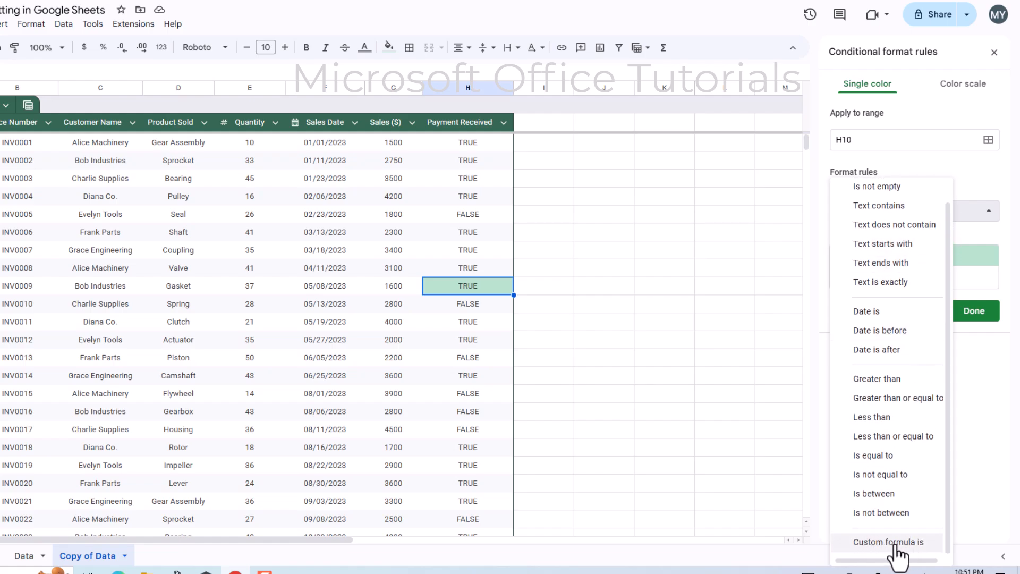
click(982, 419)
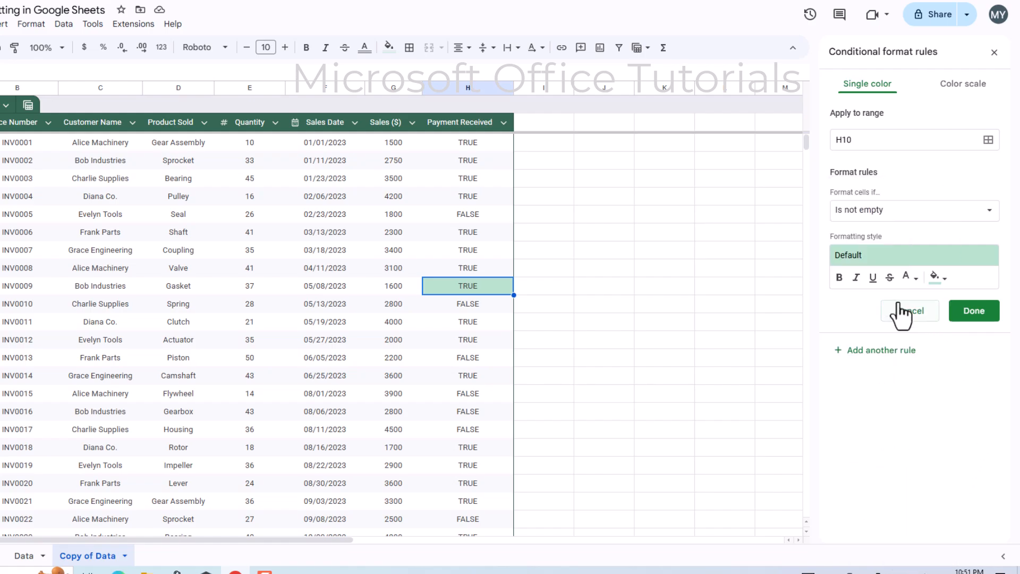
click(902, 259)
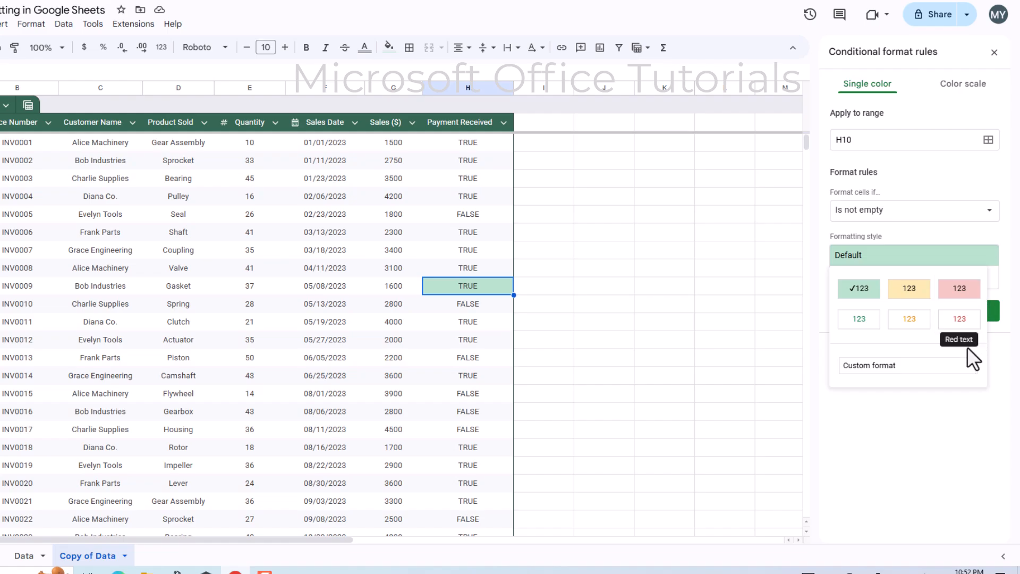
click(910, 370)
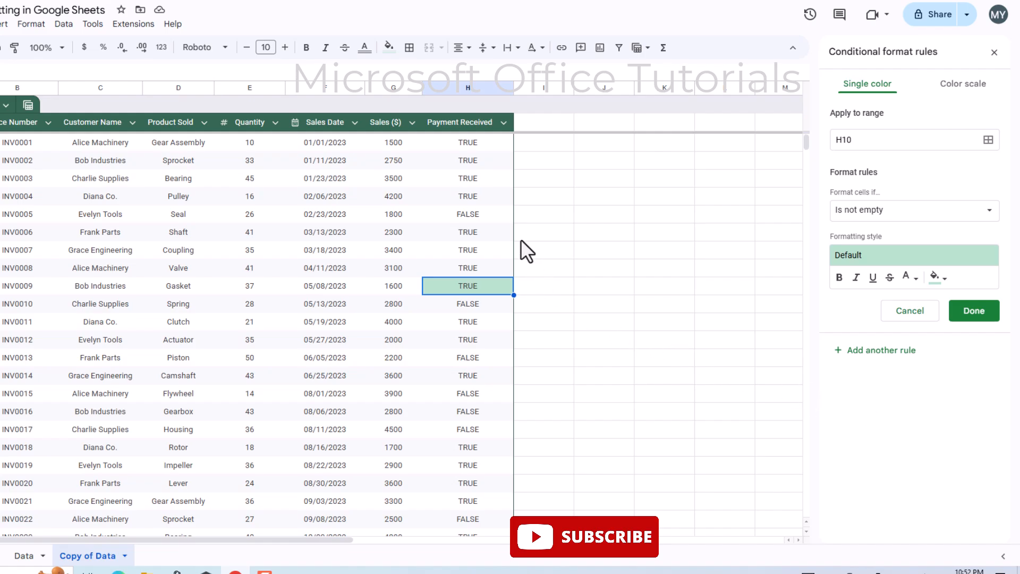
drag(492, 145, 476, 290)
click(483, 195)
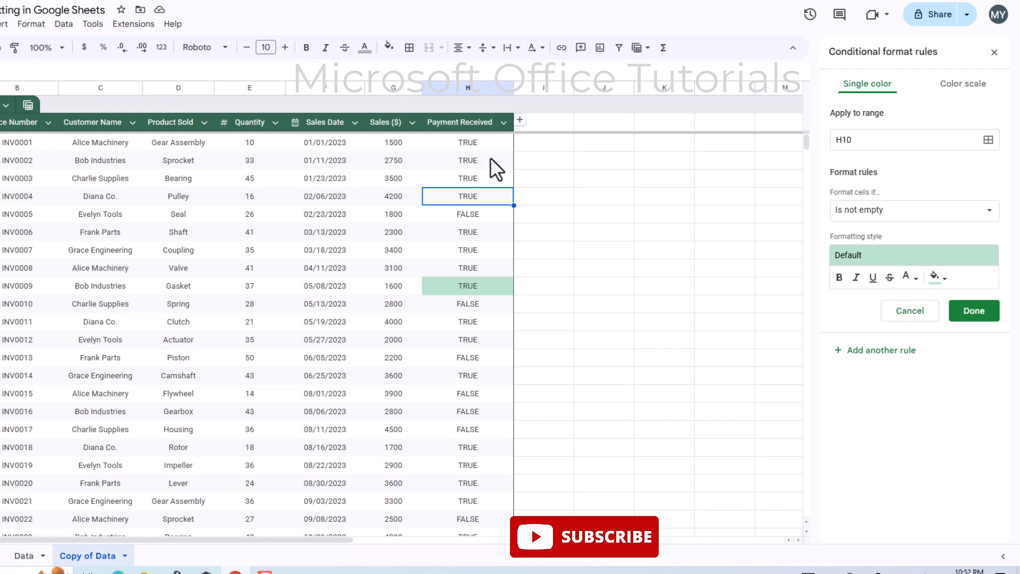
drag(492, 142, 473, 221)
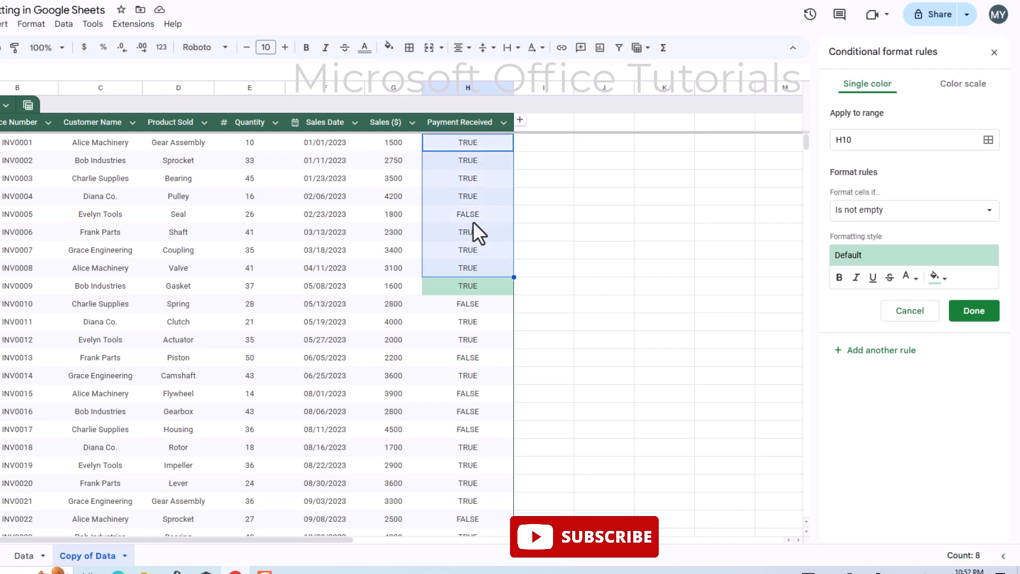
click(473, 216)
click(484, 184)
- Set the rule's range to all Payment Received entries, H2:H101
click(474, 149)
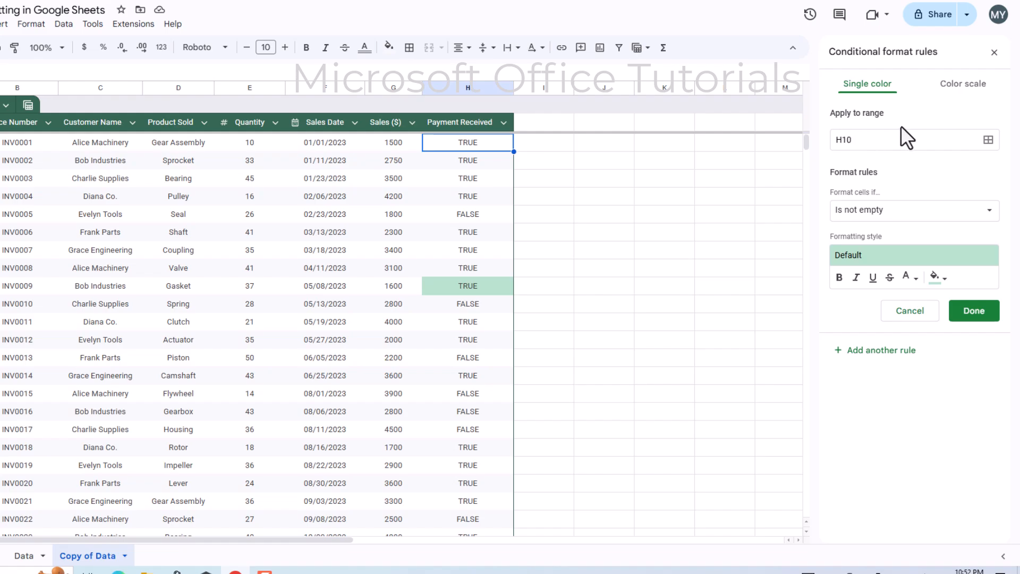
click(988, 140)
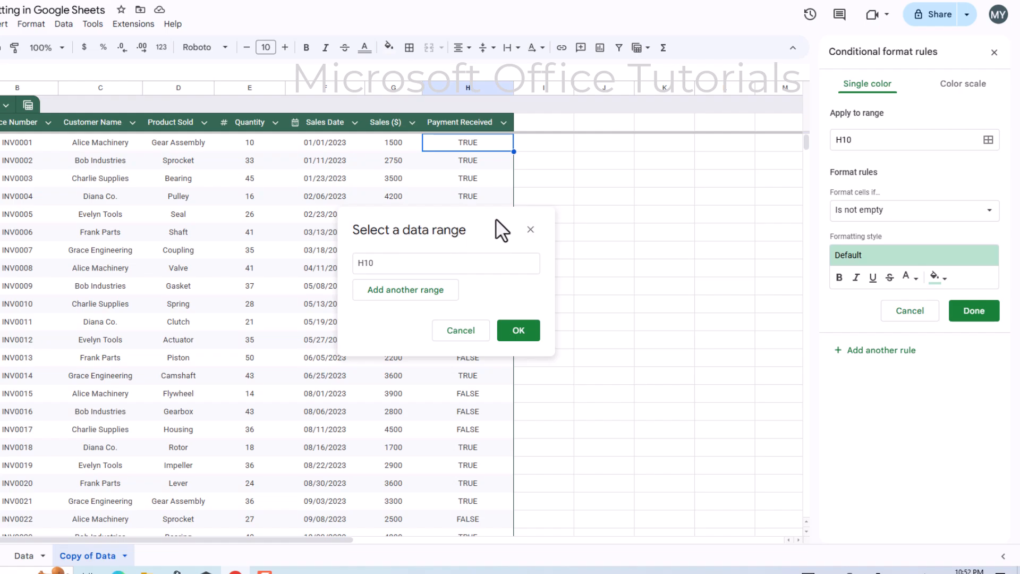
drag(499, 215, 239, 207)
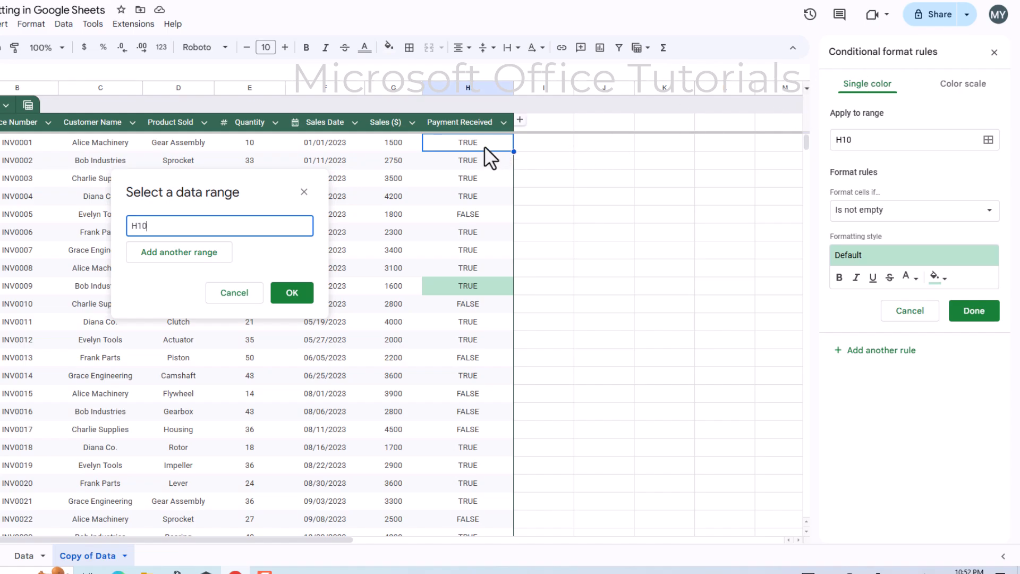
key(ctrl+shift+Down)
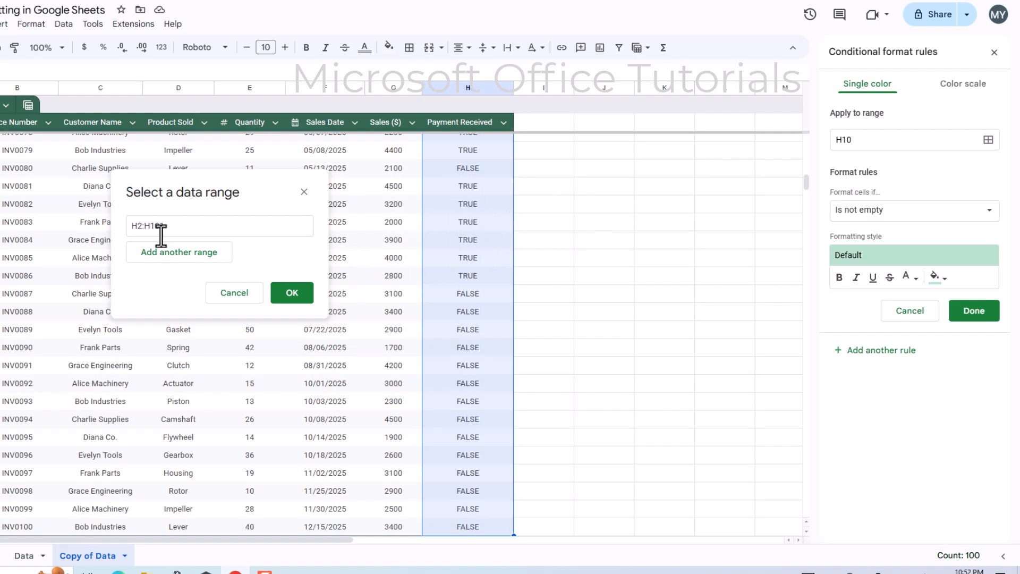
click(307, 296)
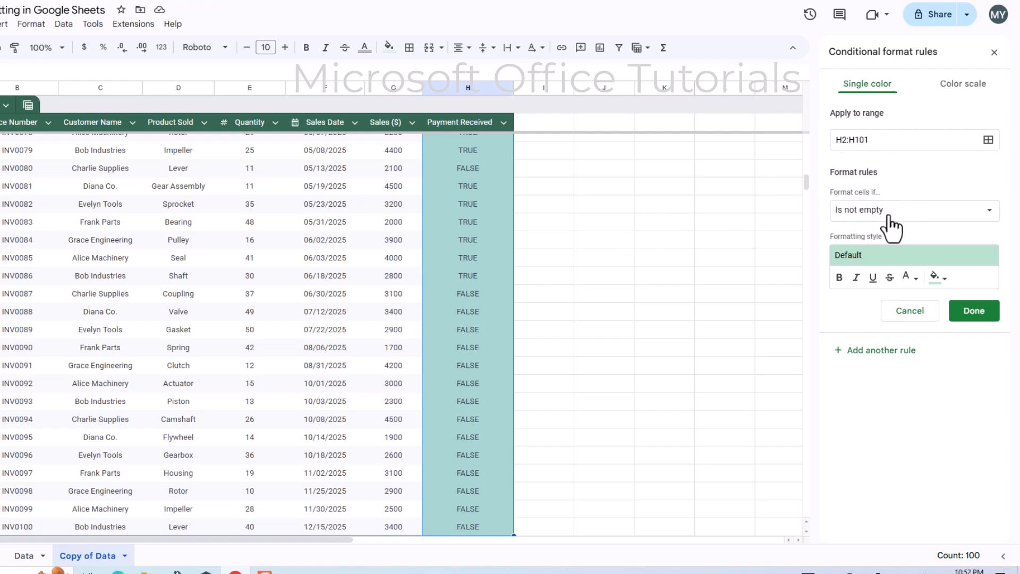
- Set the rule's condition to "Text is exactly" with the value TRUE
click(989, 214)
drag(946, 214, 949, 284)
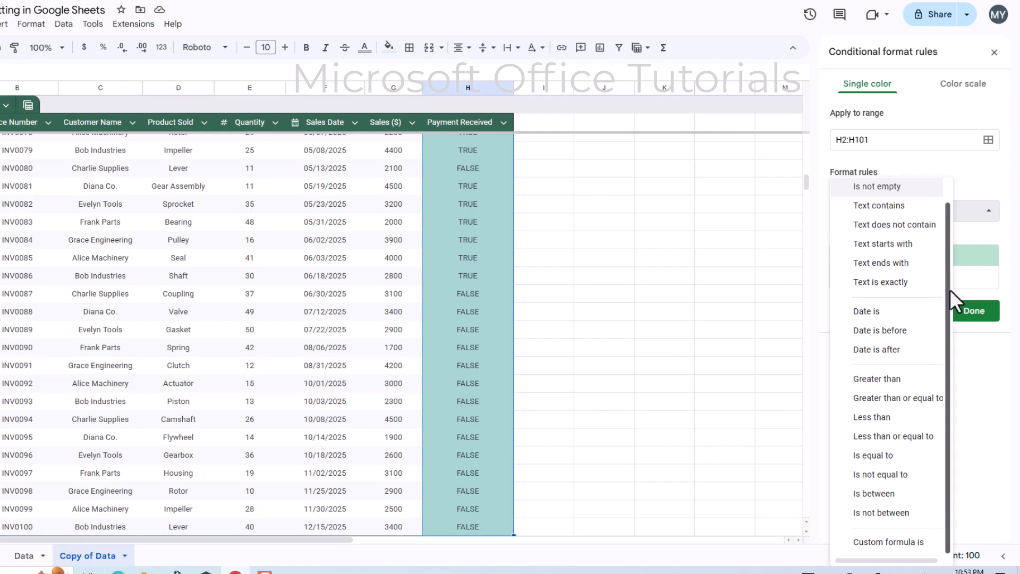
scroll(938, 233, up, 1)
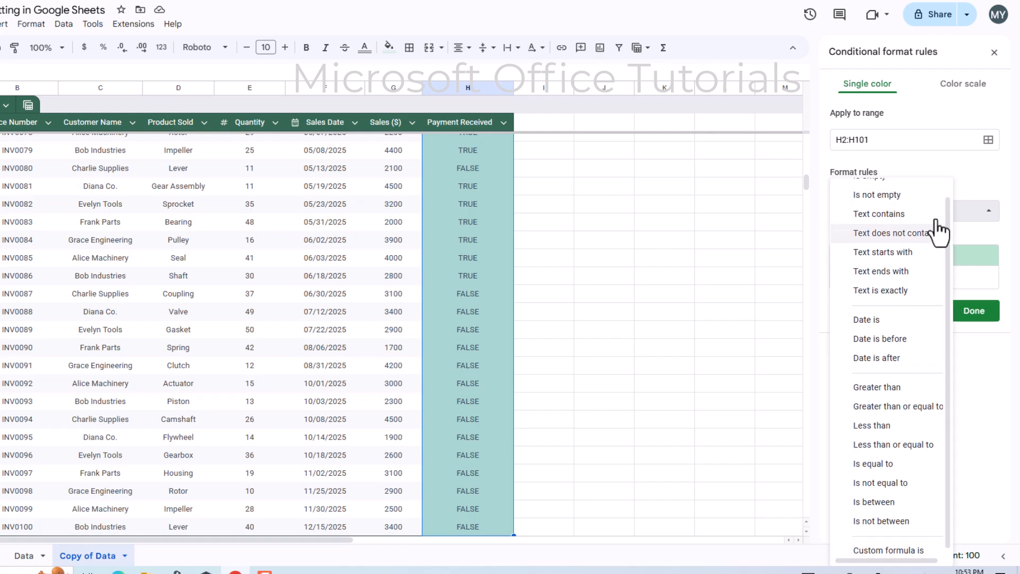
scroll(937, 232, up, 1)
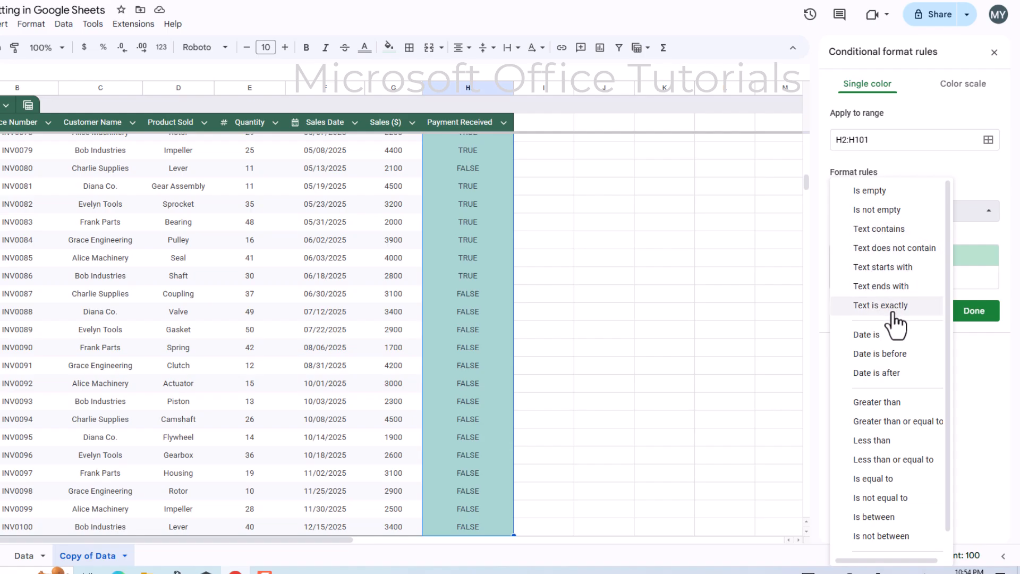
click(909, 317)
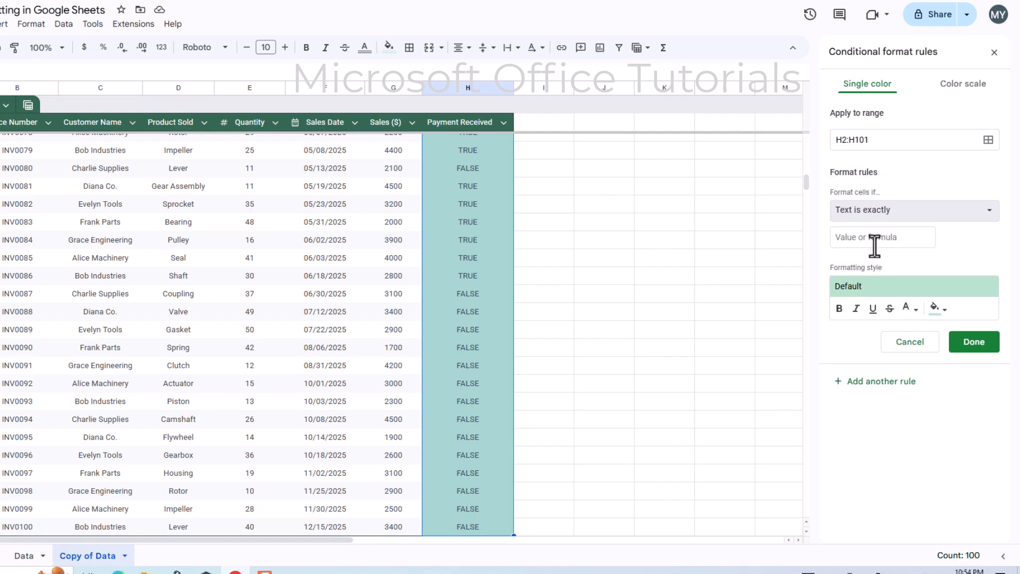
click(873, 241)
text(TRUE)
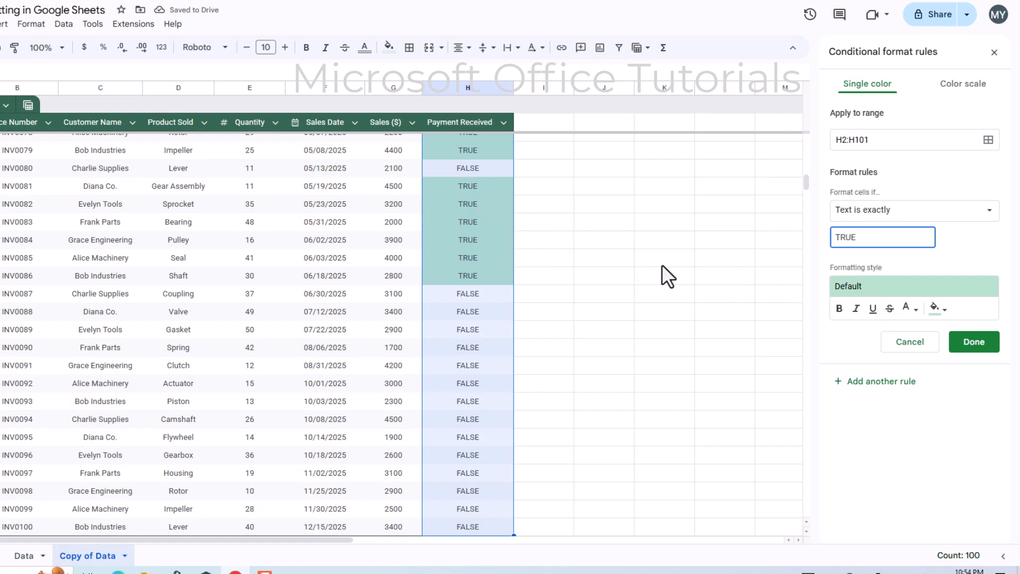
- Give the TRUE rule the preset yellow background style and save the rule
click(885, 292)
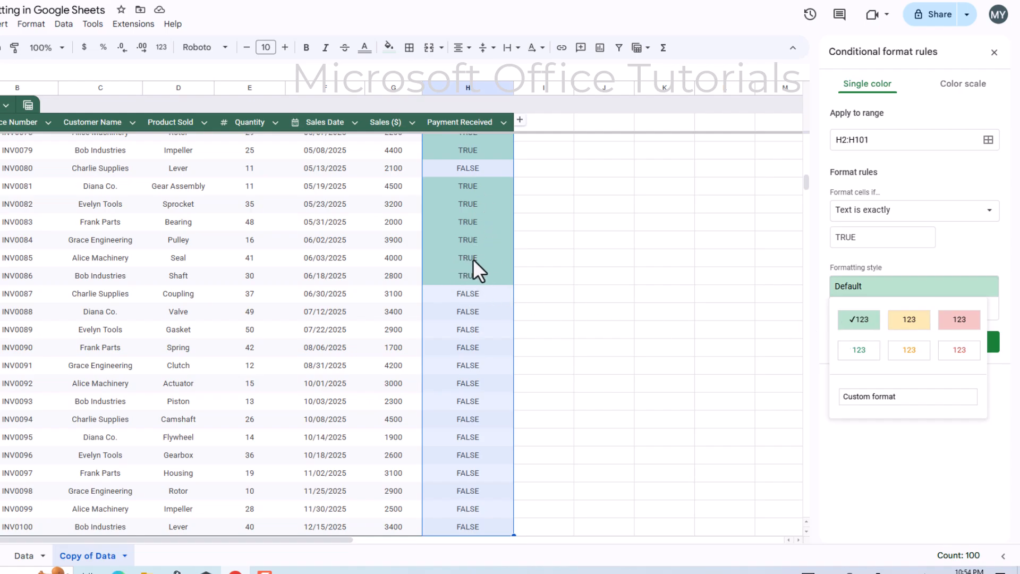
click(908, 320)
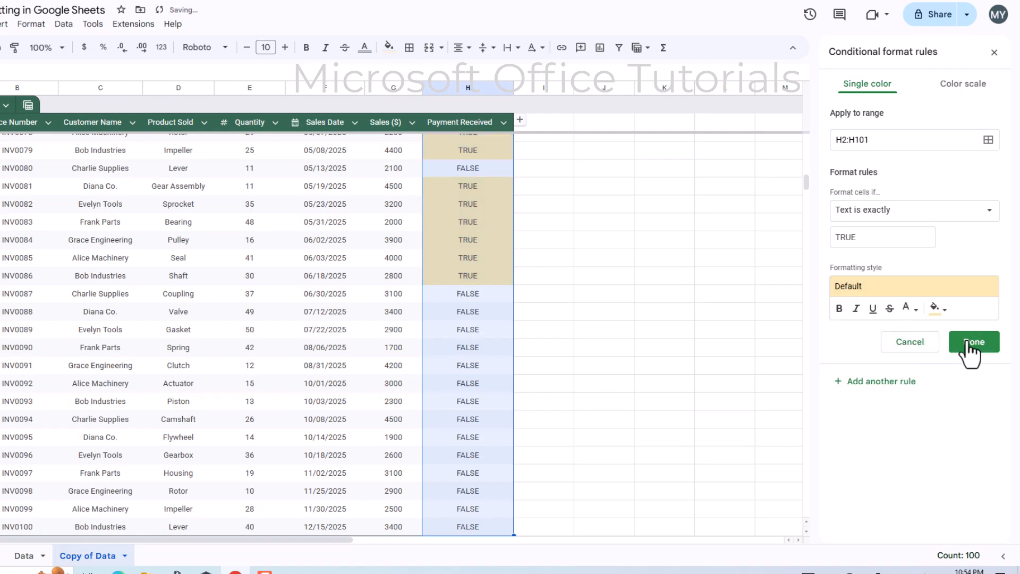
click(978, 344)
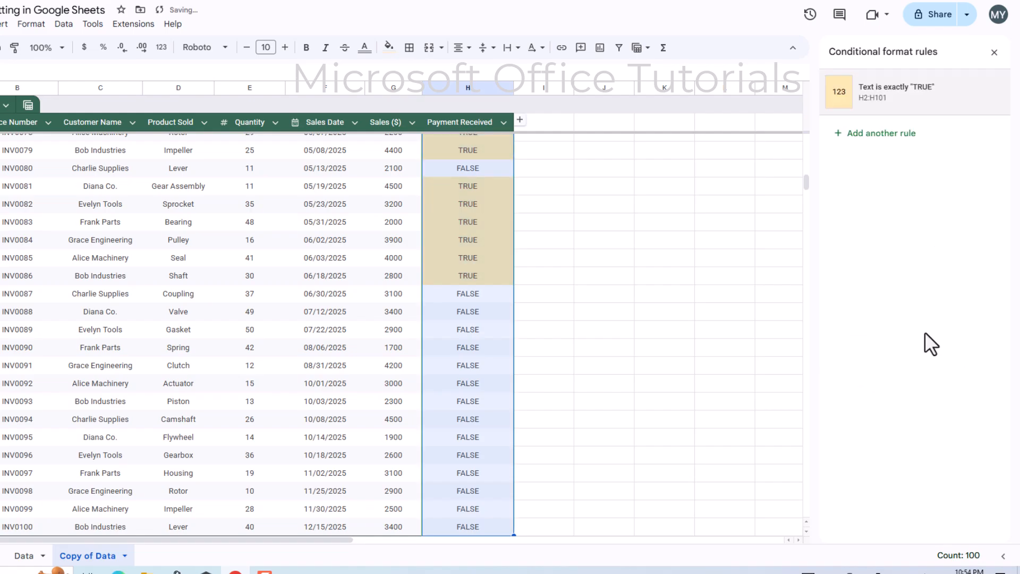
- Review the highlighted entries up through the Payment Received column
click(497, 326)
scroll(499, 319, up, 5)
scroll(502, 308, up, 20)
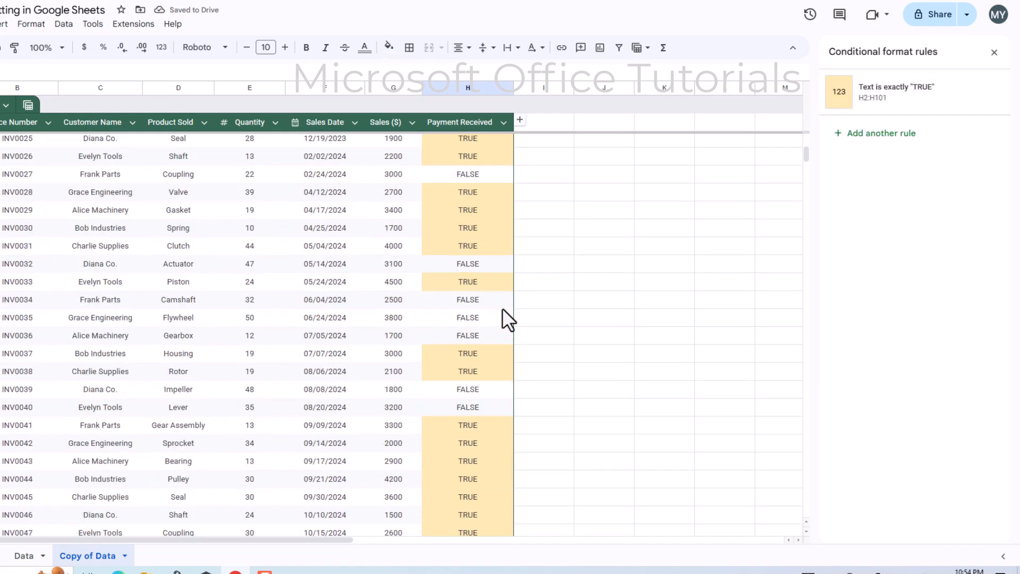
- Check which TRUE and FALSE entries in the Payment Received column carry the highlight
click(485, 143)
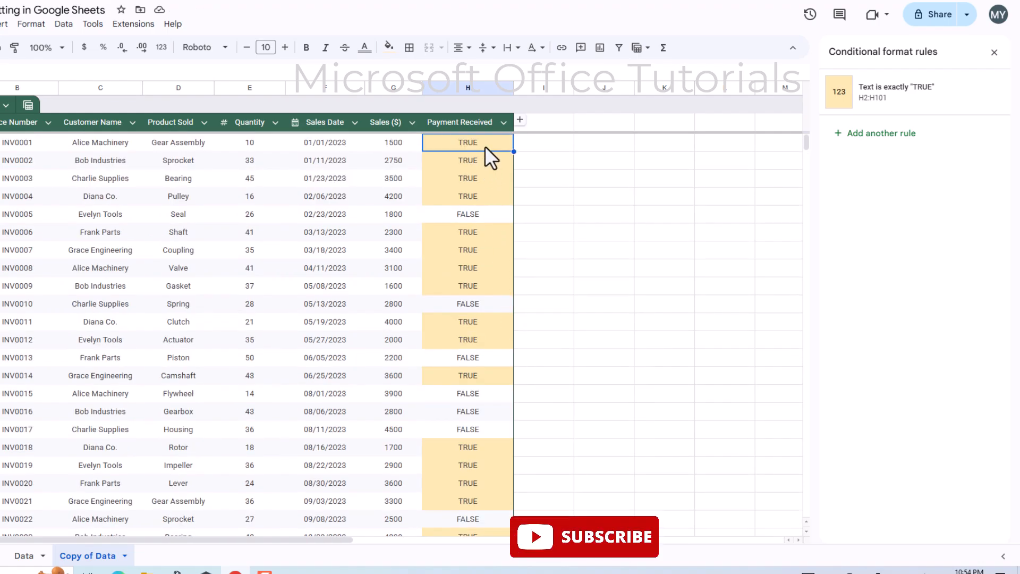
click(487, 160)
click(476, 182)
click(479, 198)
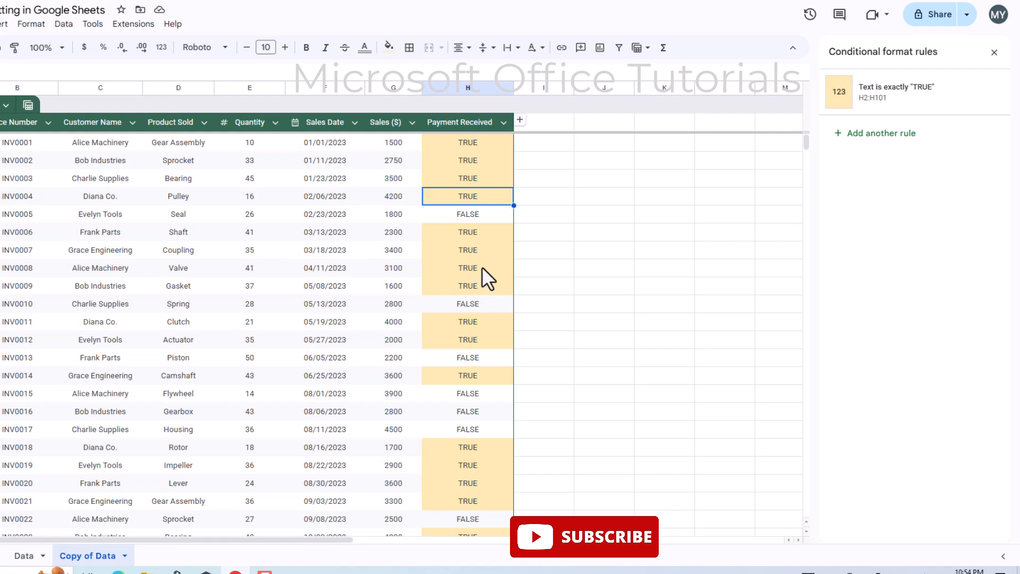
click(482, 214)
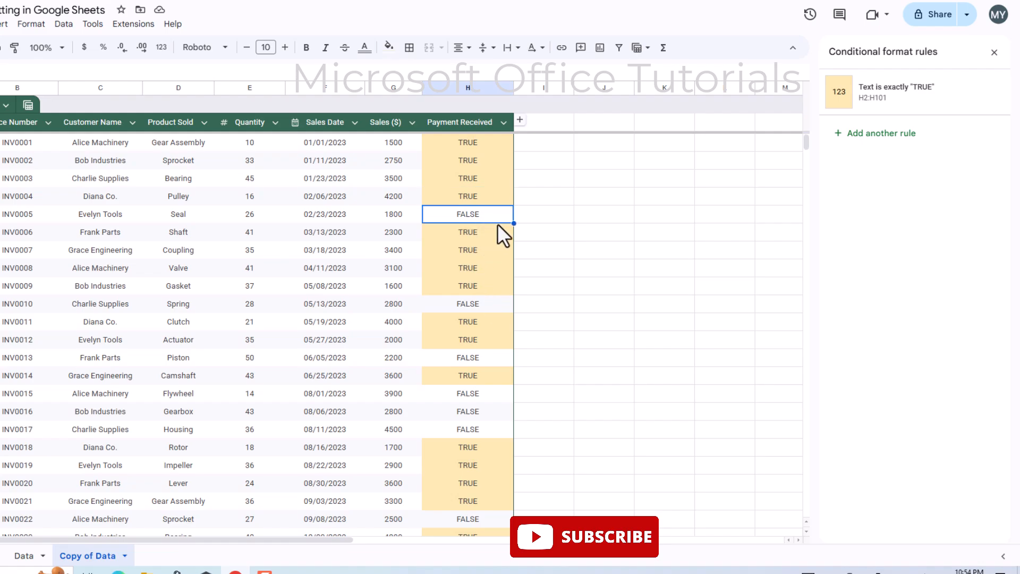
click(479, 305)
click(475, 359)
click(486, 412)
click(488, 396)
click(489, 412)
click(483, 428)
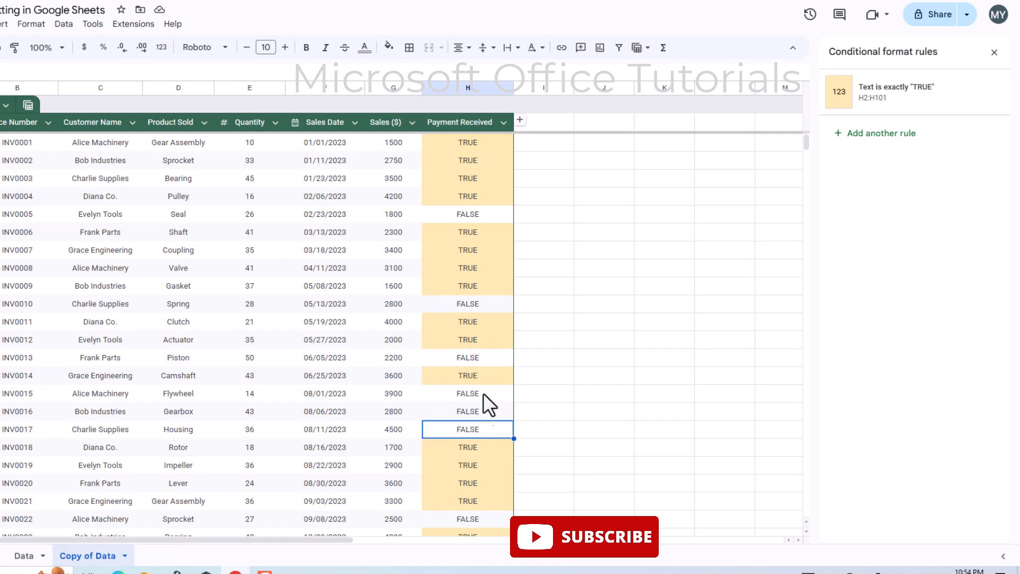
drag(28, 217, 470, 215)
click(469, 215)
click(482, 186)
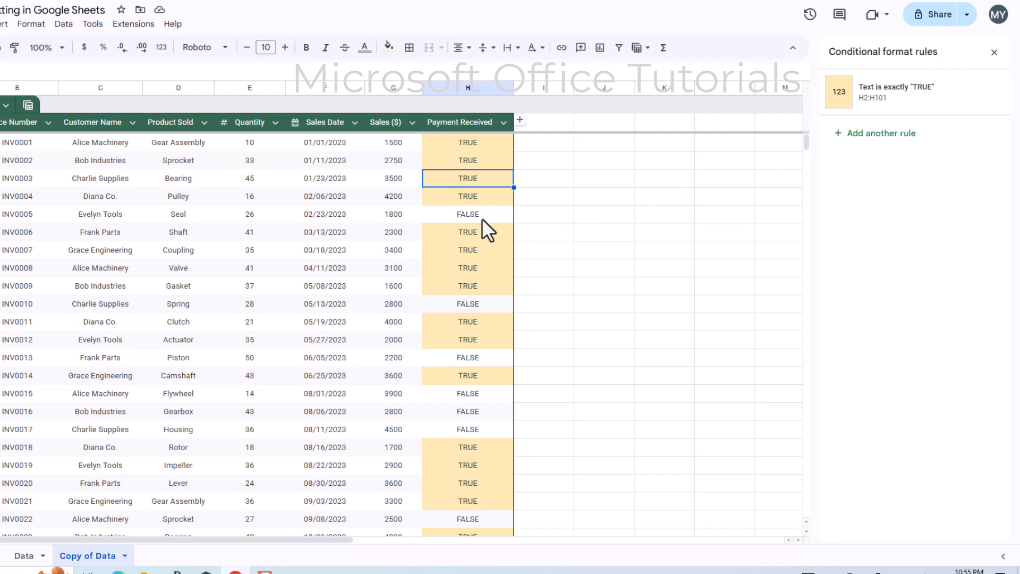
- Add another conditional format rule that covers all Payment Received entries, H2:H101
click(855, 136)
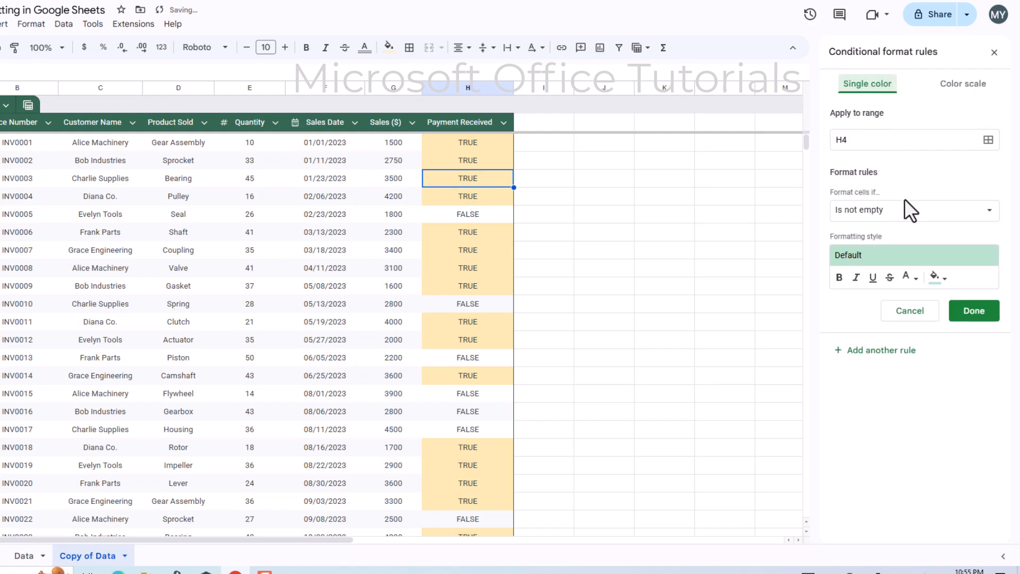
click(988, 140)
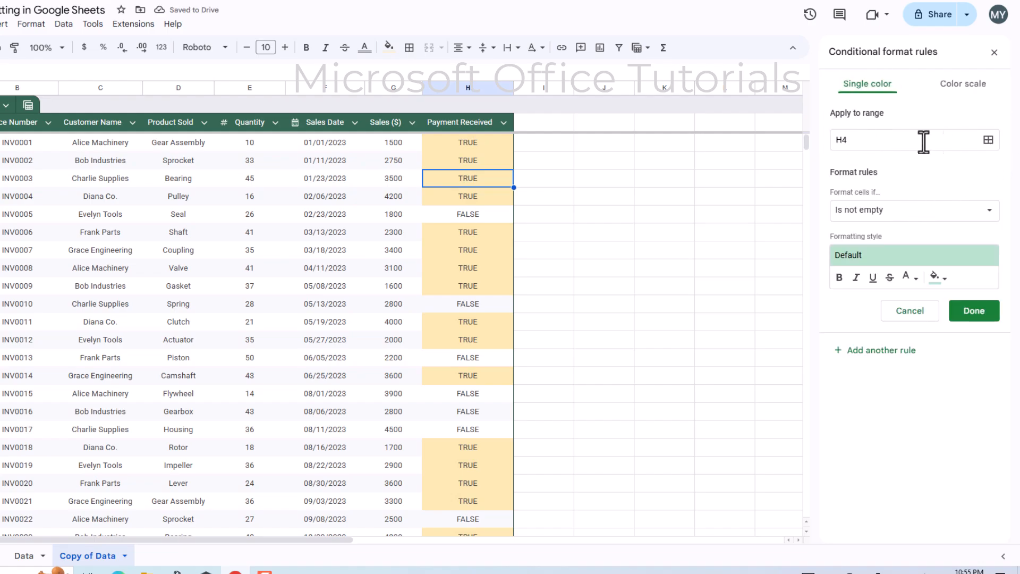
click(452, 266)
click(480, 179)
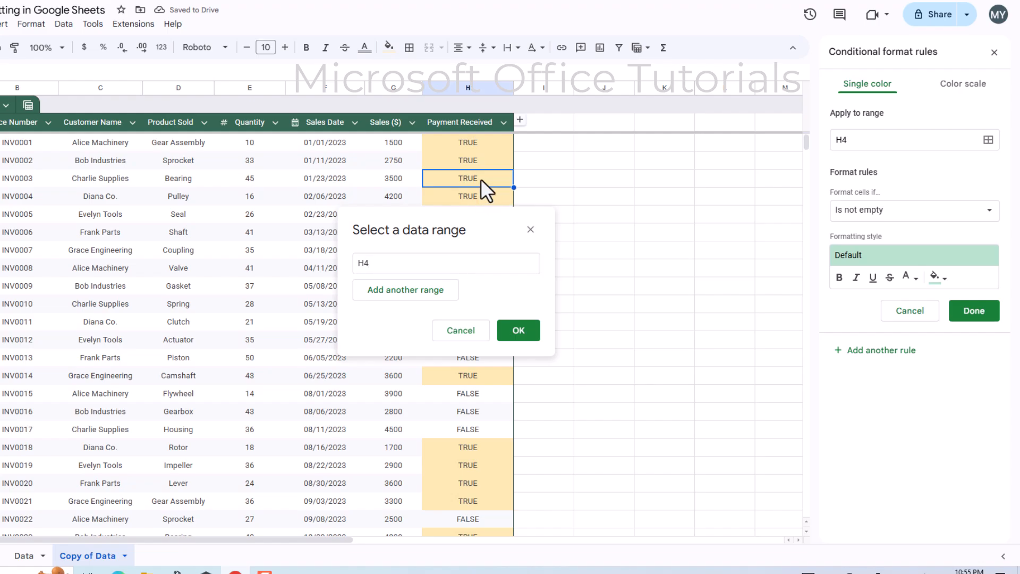
key(ctrl+Up)
key(Down)
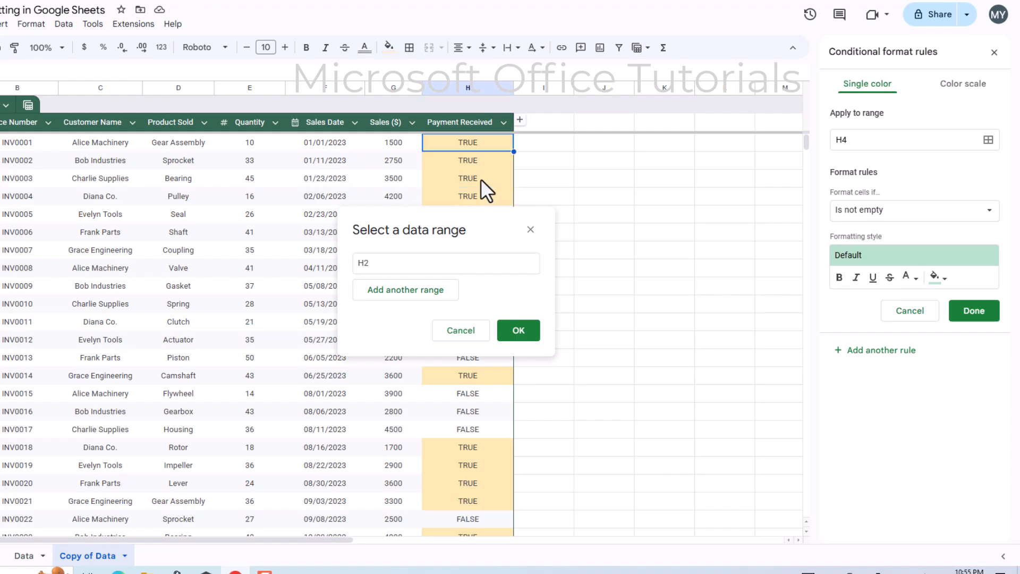
key(ctrl+shift+Down)
click(519, 333)
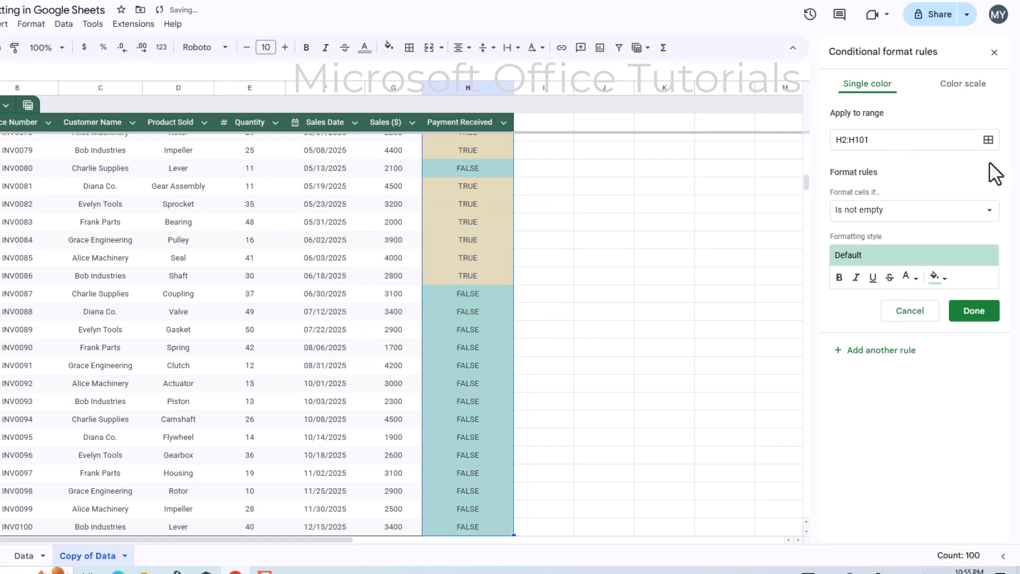
- Set the new rule's condition to "Text is exactly" with the value FALSE
click(991, 212)
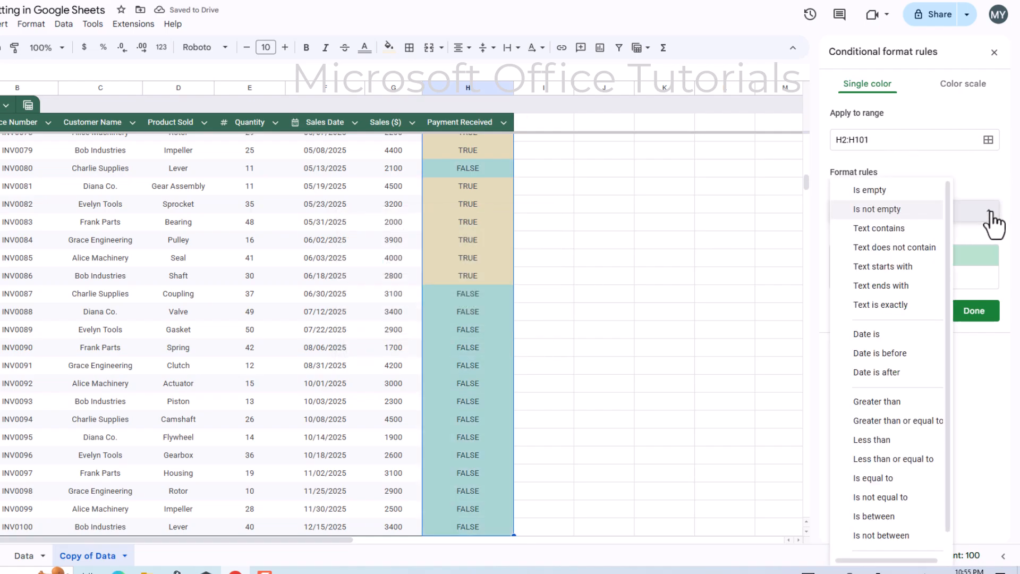
click(895, 307)
click(876, 238)
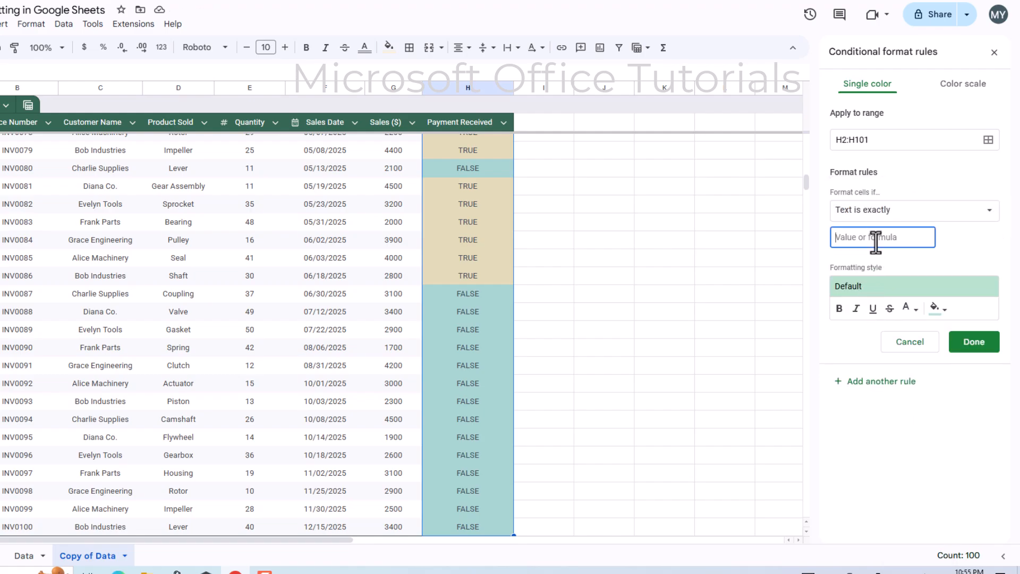
text(FALSE)
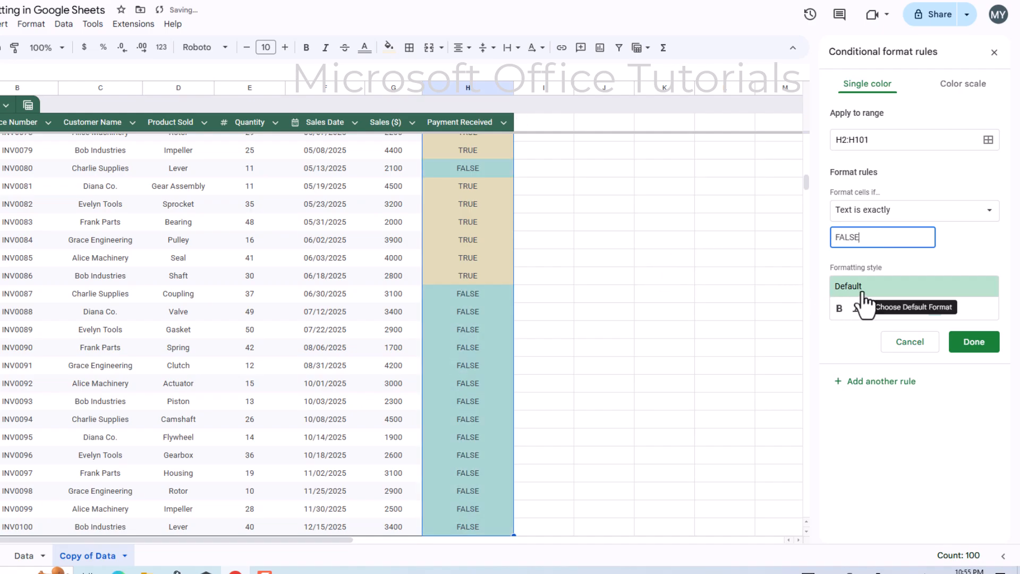
- Give the FALSE rule the preset red background style and save the rule
click(893, 289)
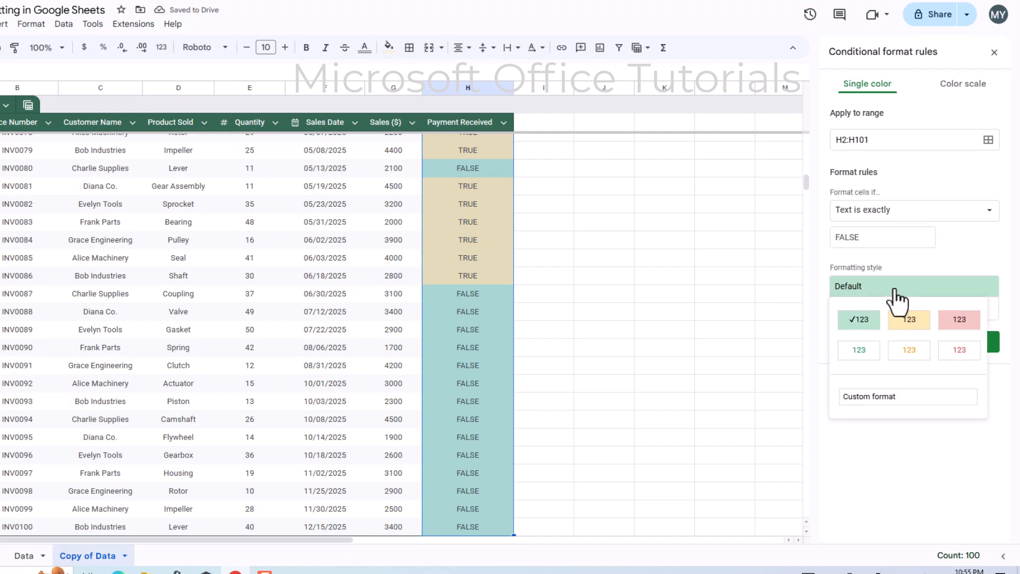
click(960, 321)
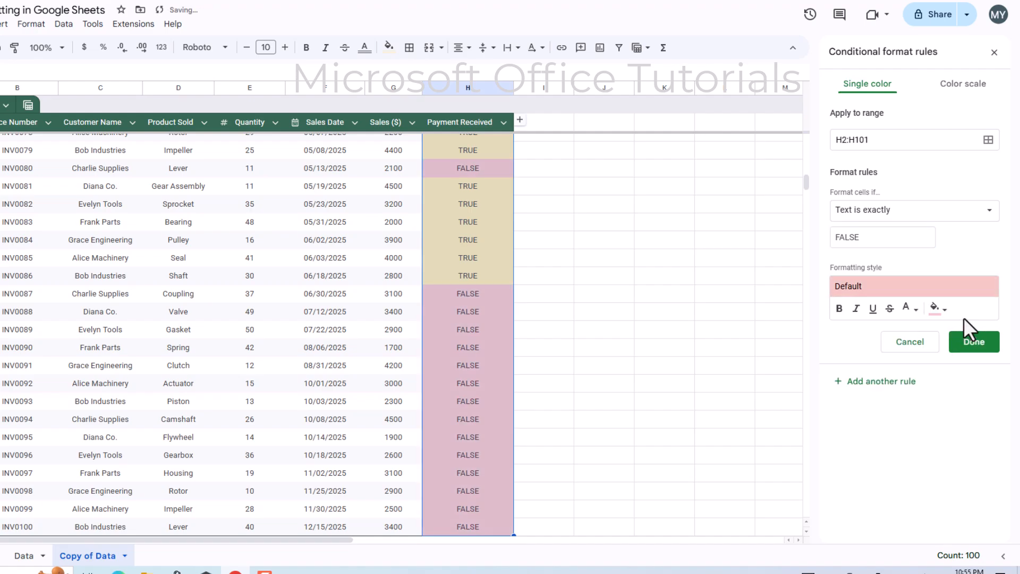
click(975, 342)
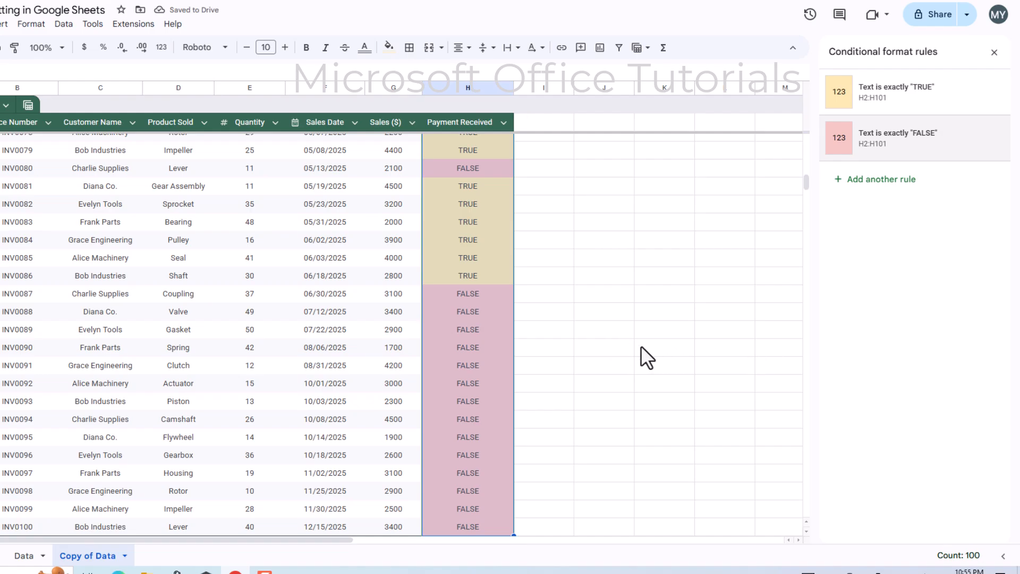
- Review the colors of the TRUE and FALSE entries throughout the Payment Received column
click(473, 328)
scroll(476, 317, up, 3)
scroll(476, 317, up, 9)
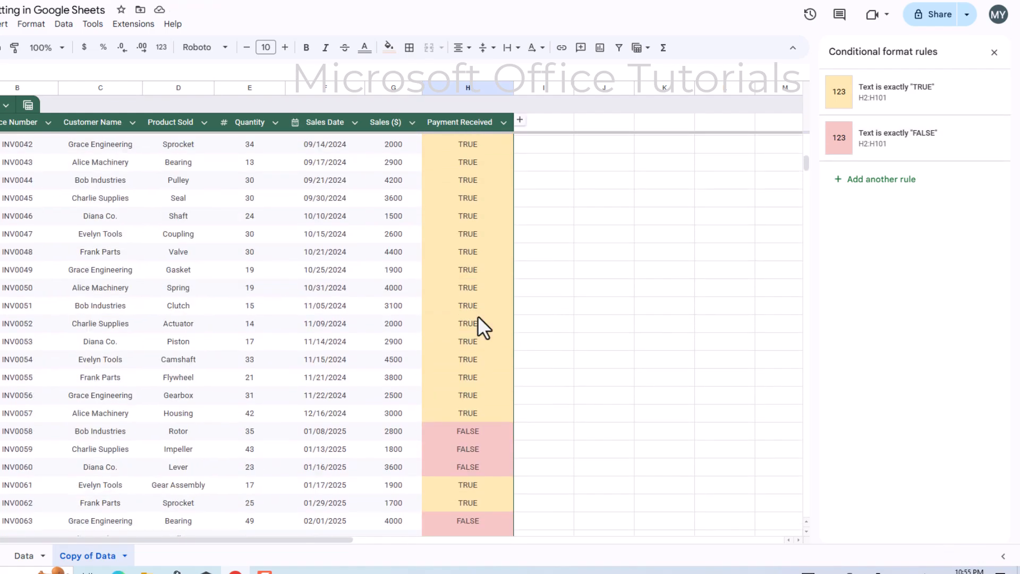
click(476, 439)
scroll(499, 415, down, 2)
click(488, 351)
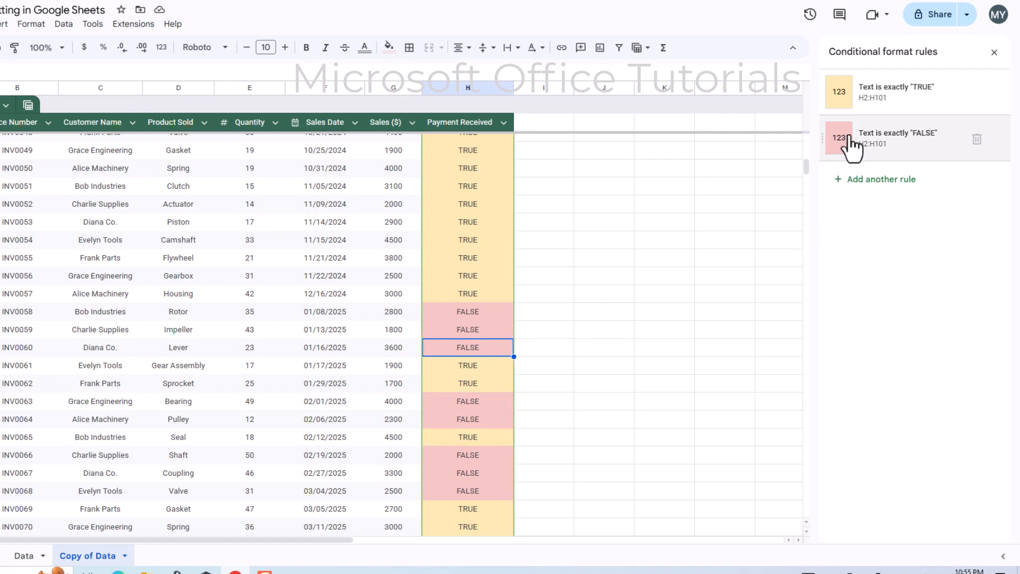
drag(490, 310, 486, 349)
click(486, 345)
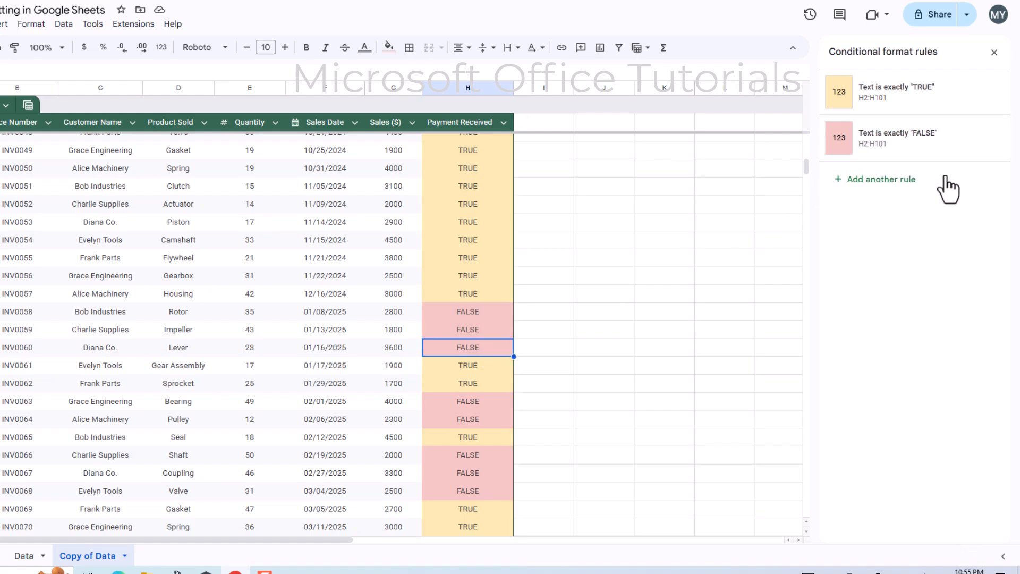
scroll(519, 277, up, 15)
scroll(412, 254, up, 1)
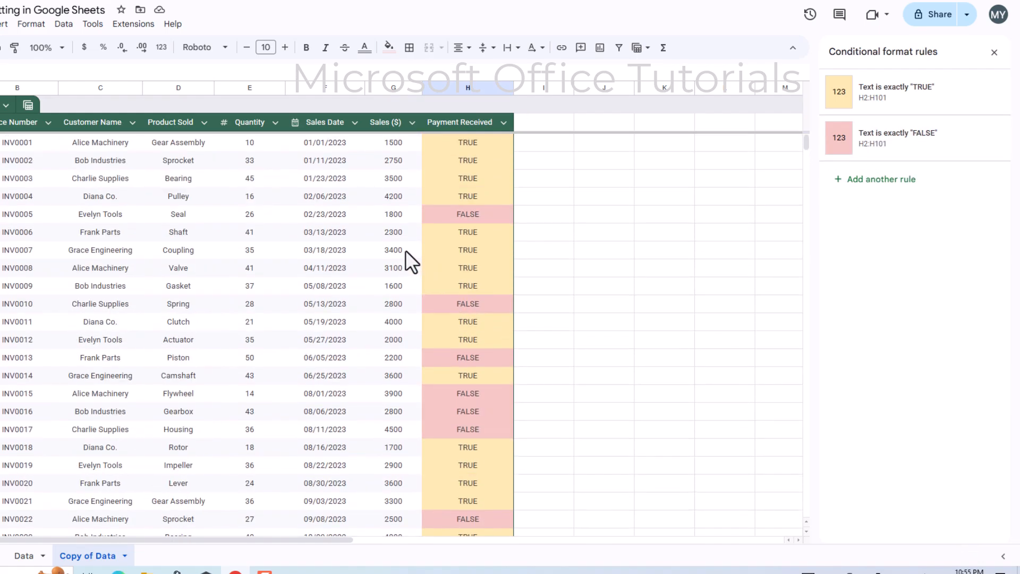
- Add a rule covering all Sales ($) entries, G2:G101, and make it a color scale with the default green gradient
drag(404, 142, 397, 231)
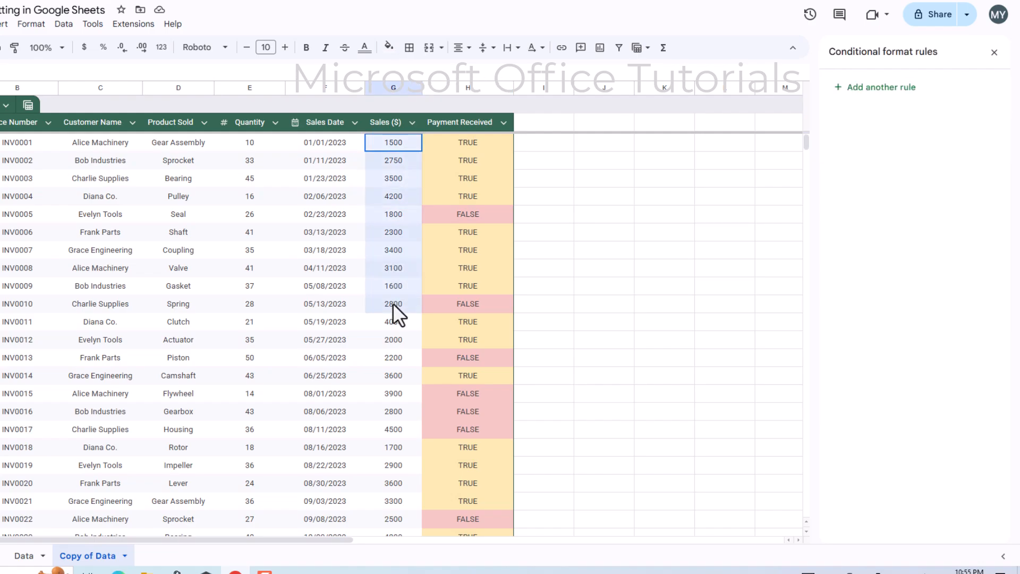
click(398, 214)
click(398, 167)
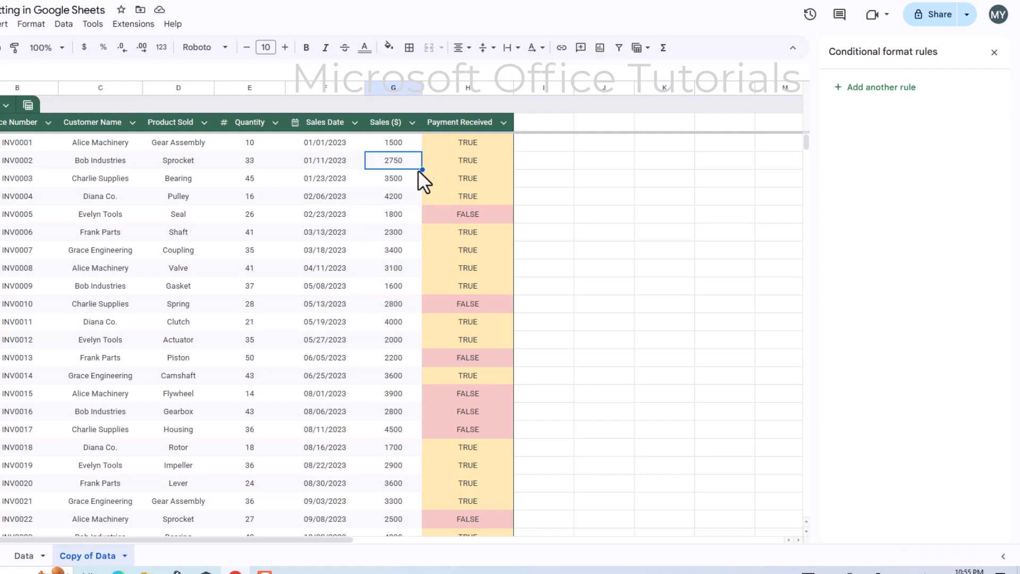
click(867, 88)
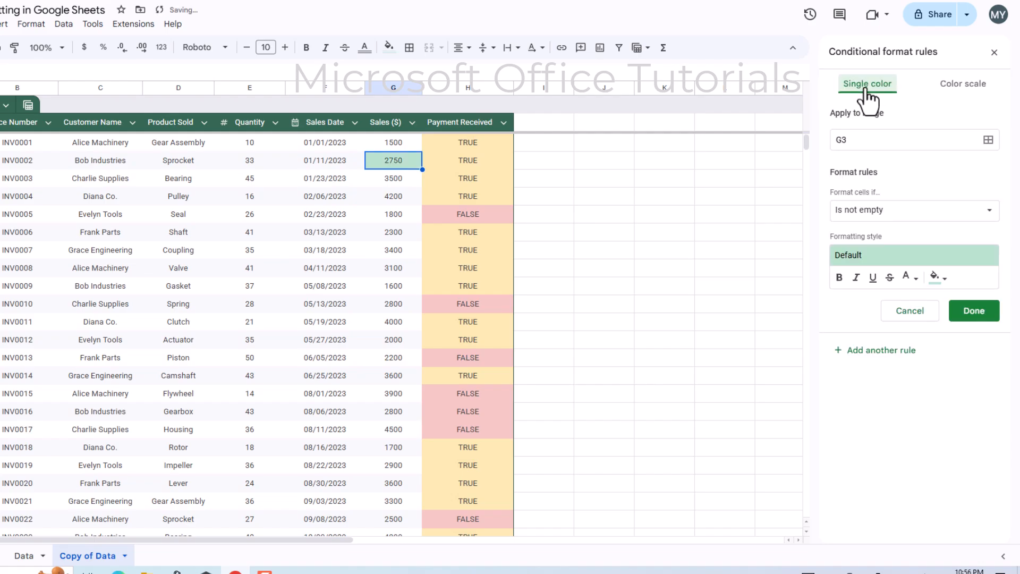
click(988, 140)
click(406, 265)
click(404, 142)
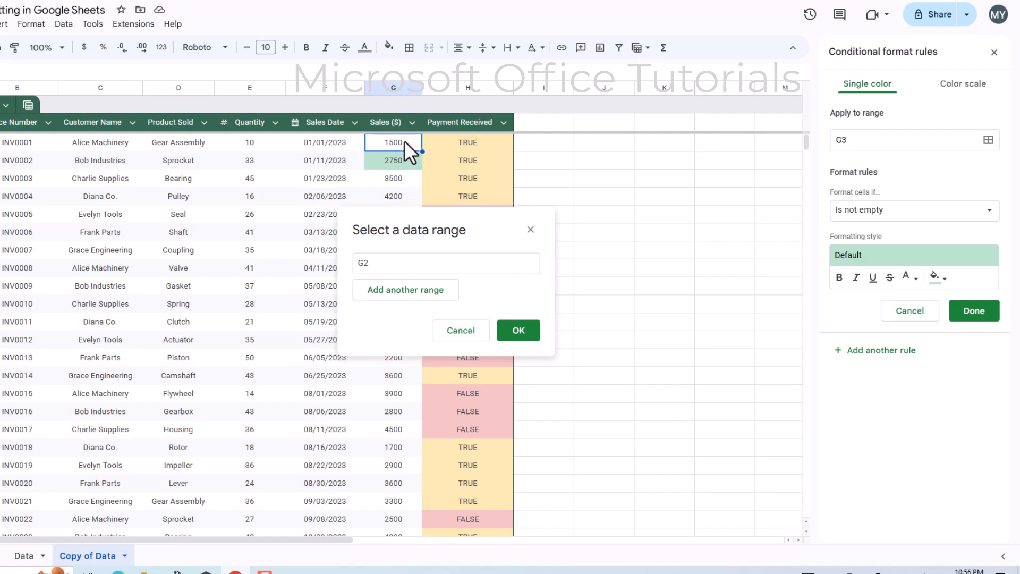
key(ctrl+shift+Down)
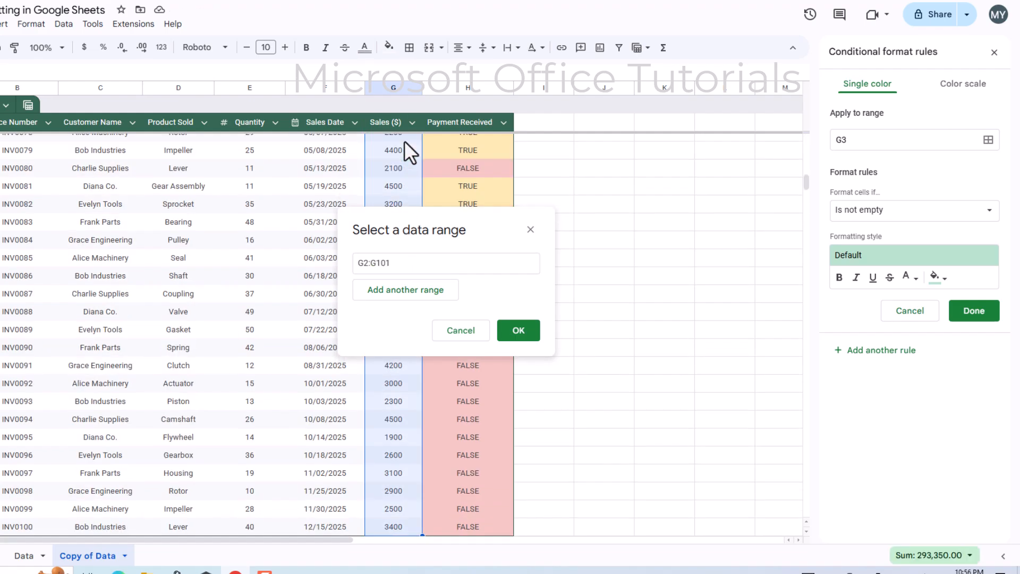
click(518, 331)
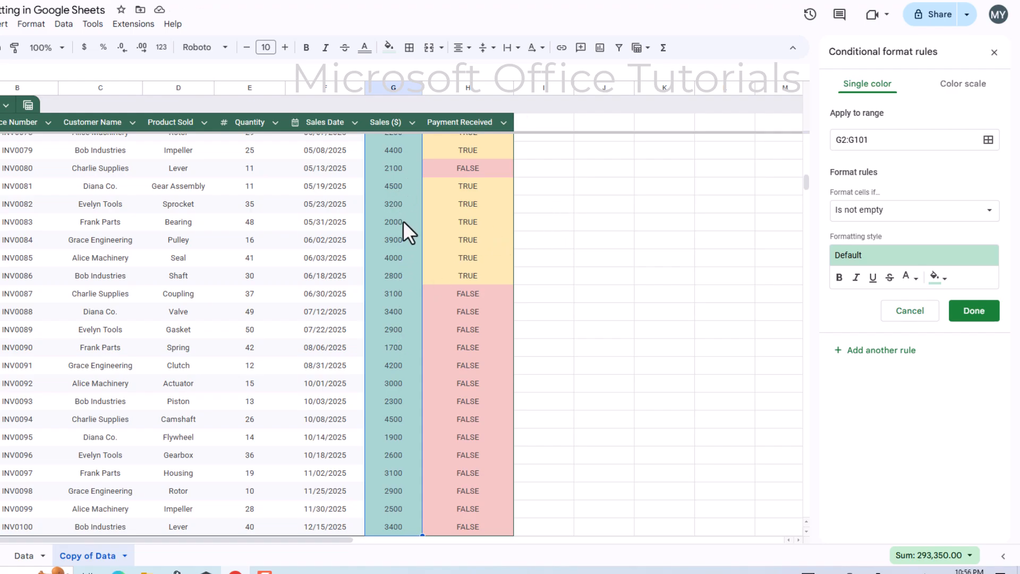
scroll(403, 219, up, 15)
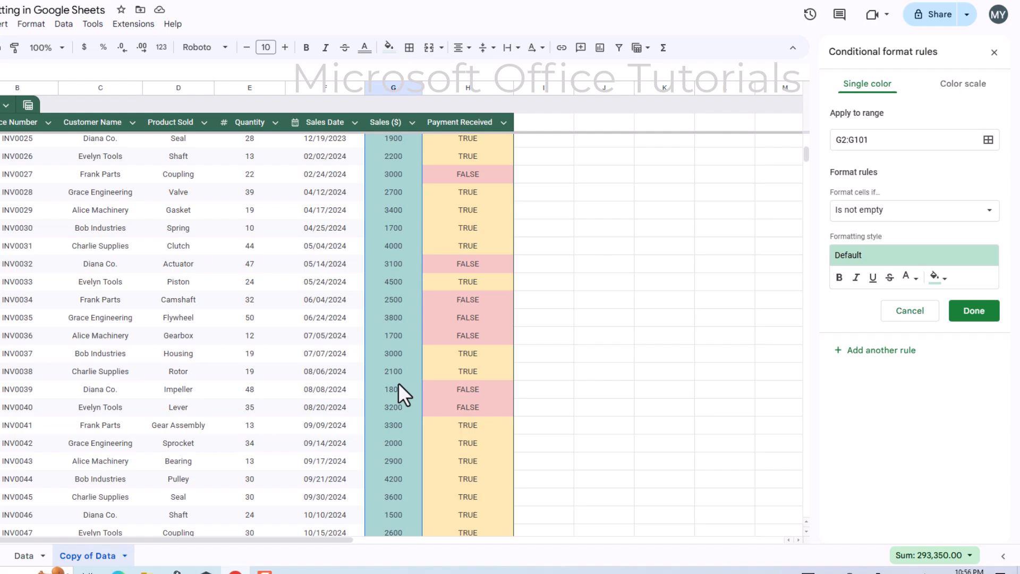
click(966, 87)
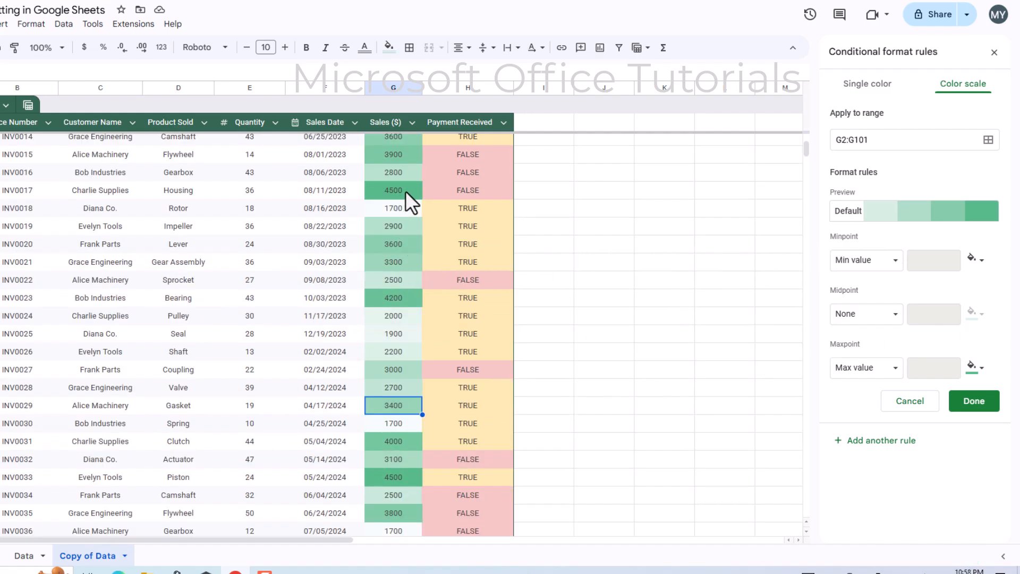
- Compare the color scale's shades on high and low amounts in the Sales ($) column
drag(407, 169, 398, 318)
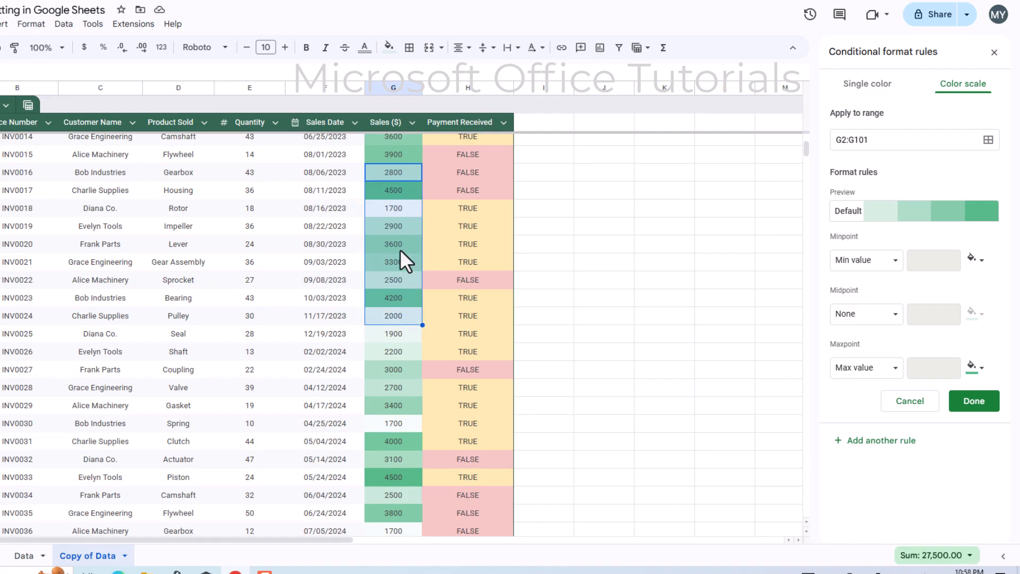
click(400, 246)
scroll(403, 329, up, 3)
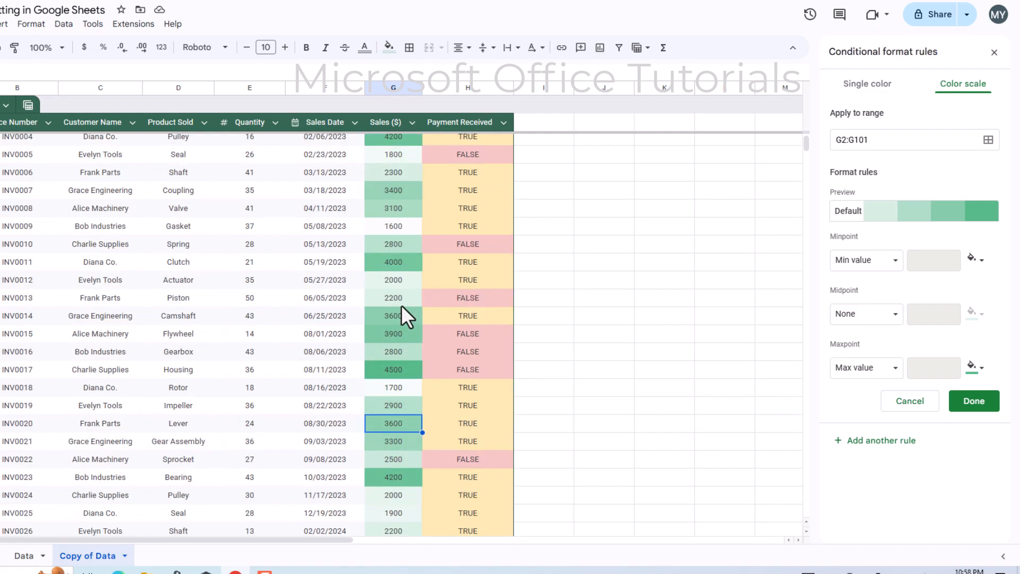
click(400, 368)
scroll(399, 367, down, 3)
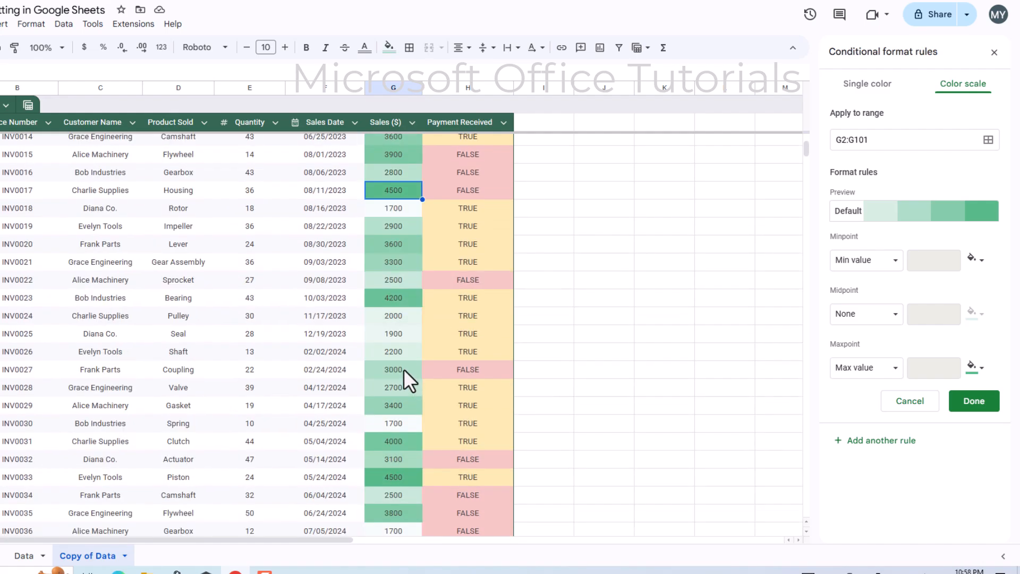
click(408, 303)
click(404, 476)
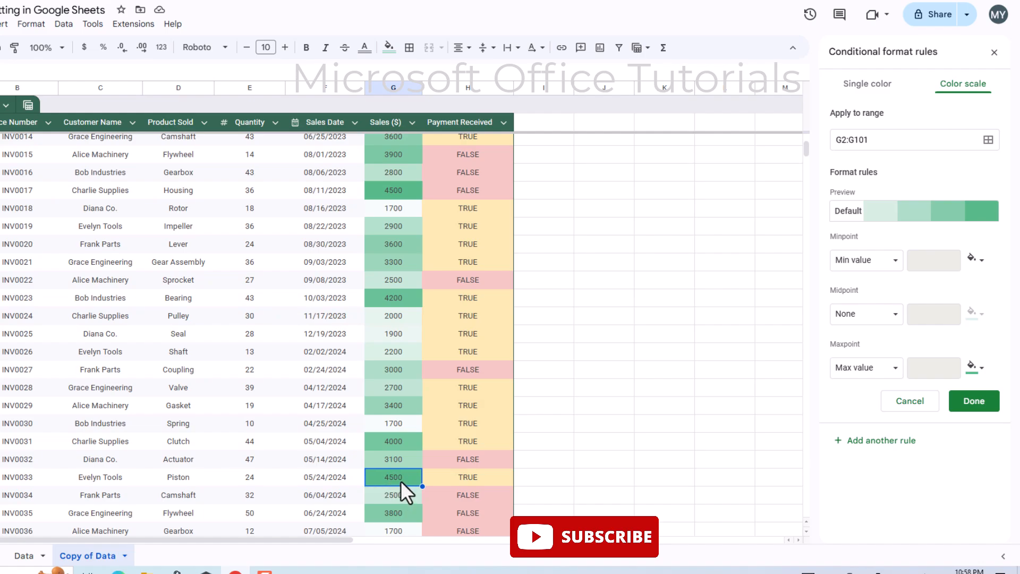
scroll(403, 475, up, 5)
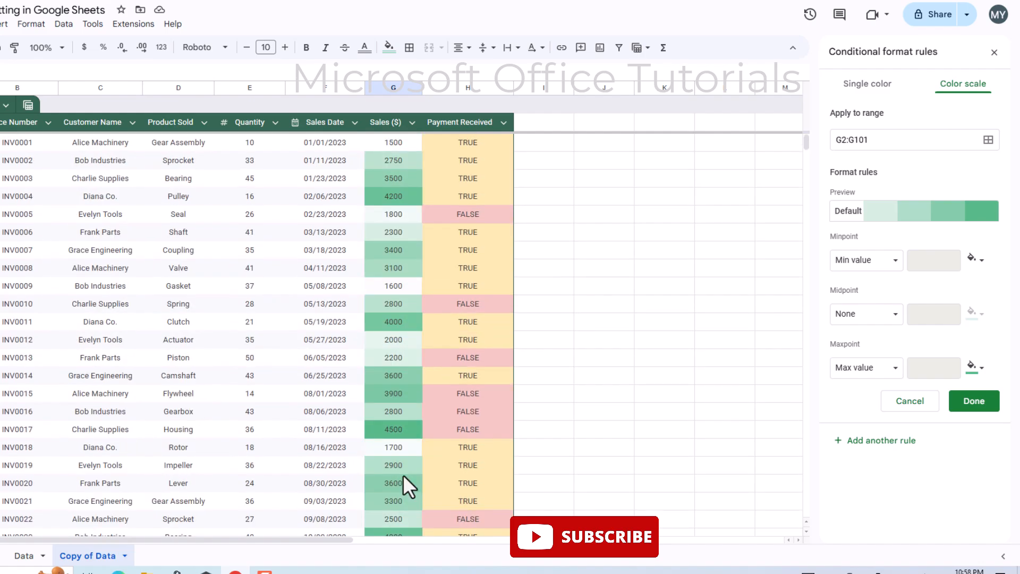
click(394, 142)
click(400, 286)
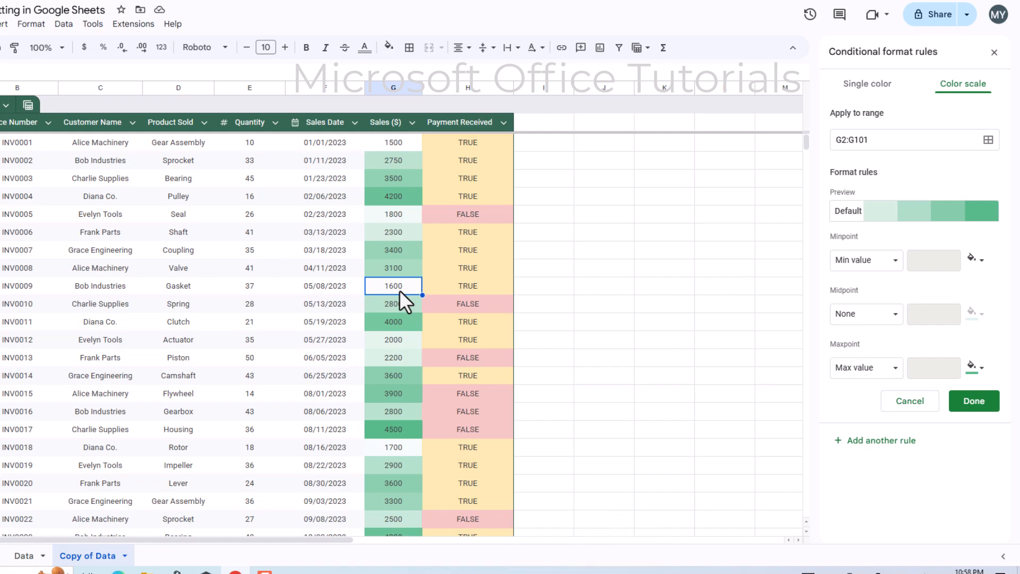
click(404, 346)
click(408, 361)
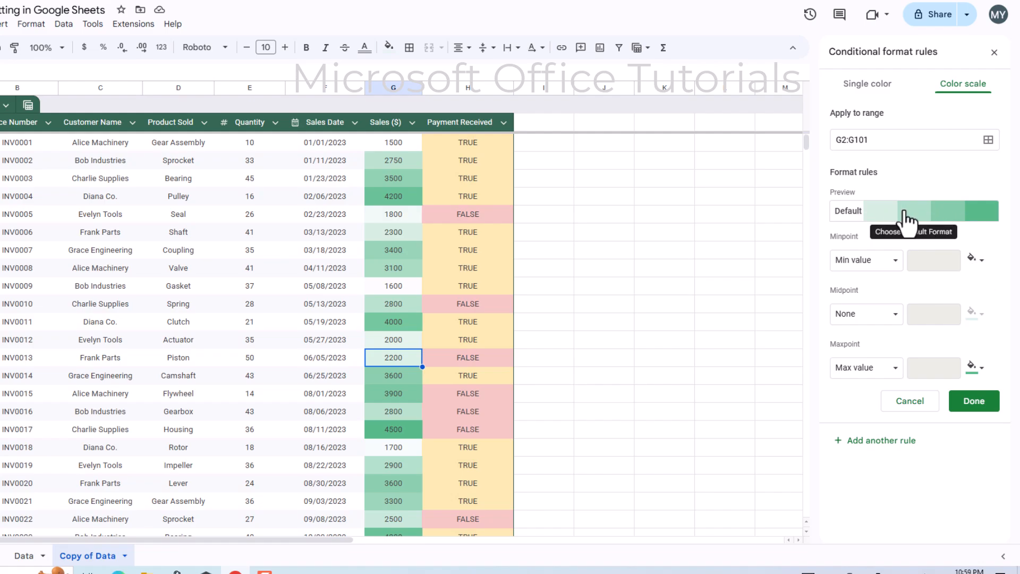
- Switch the Sales ($) color scale to the red-white-green preset and set its minpoint color to yellow
click(930, 215)
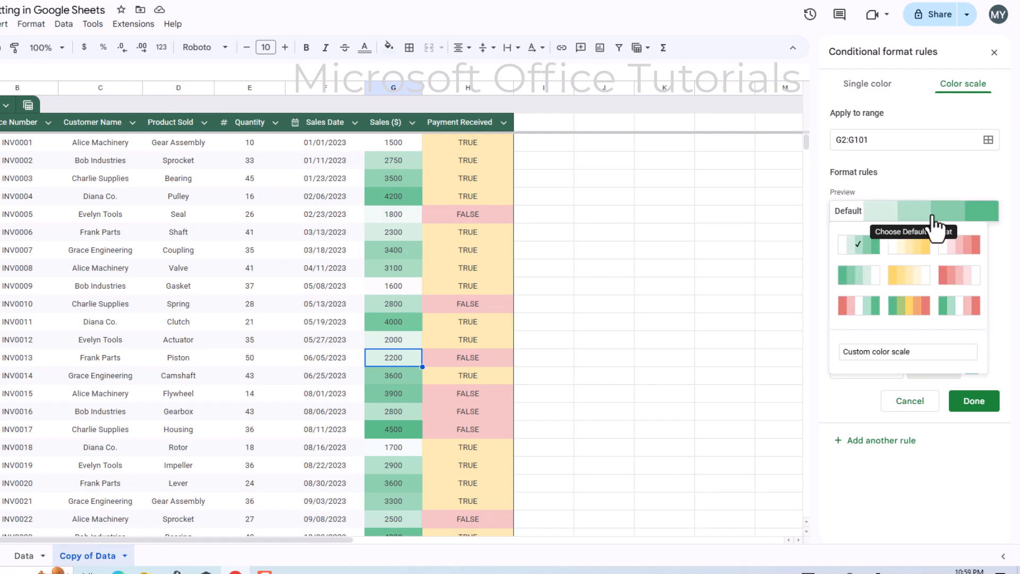
click(859, 310)
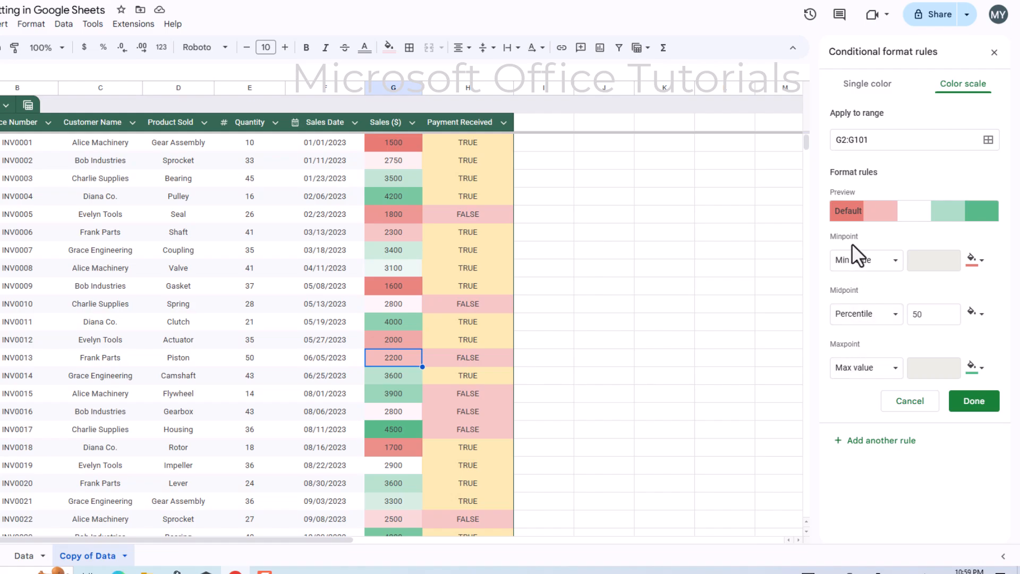
click(404, 299)
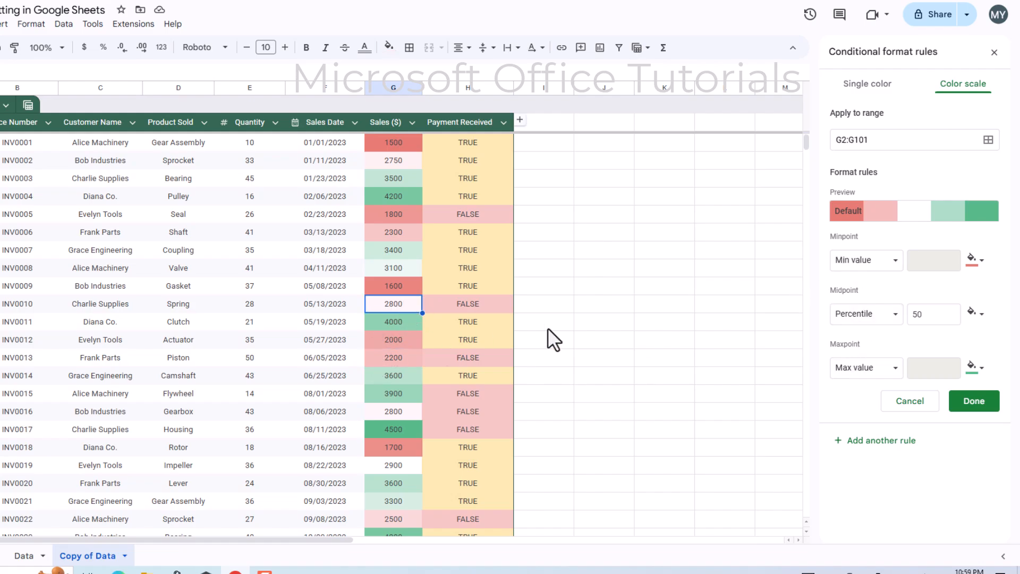
click(977, 266)
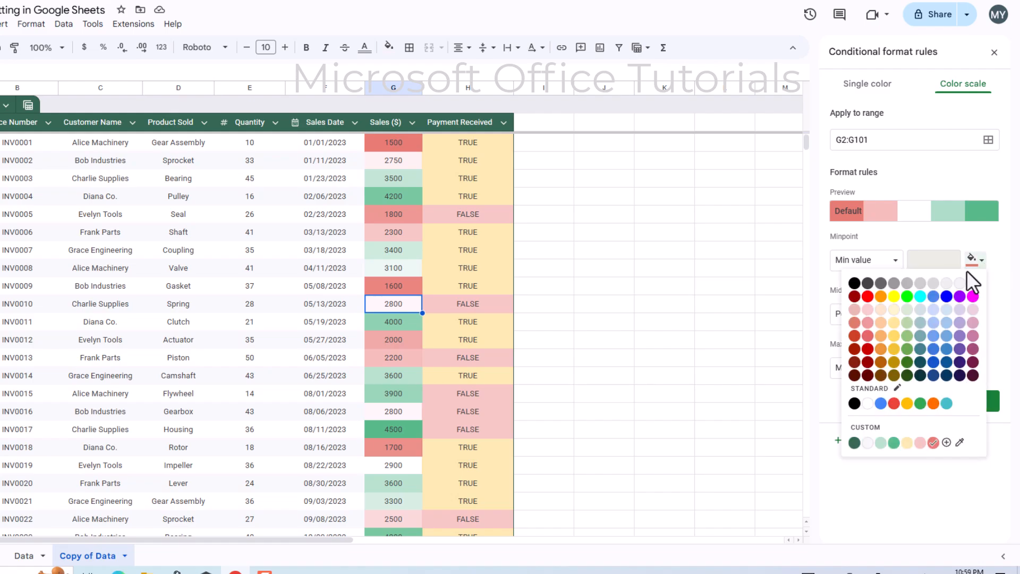
click(895, 296)
- Compare the color scale's shades on low, middle and high amounts throughout the Sales ($) column
click(401, 286)
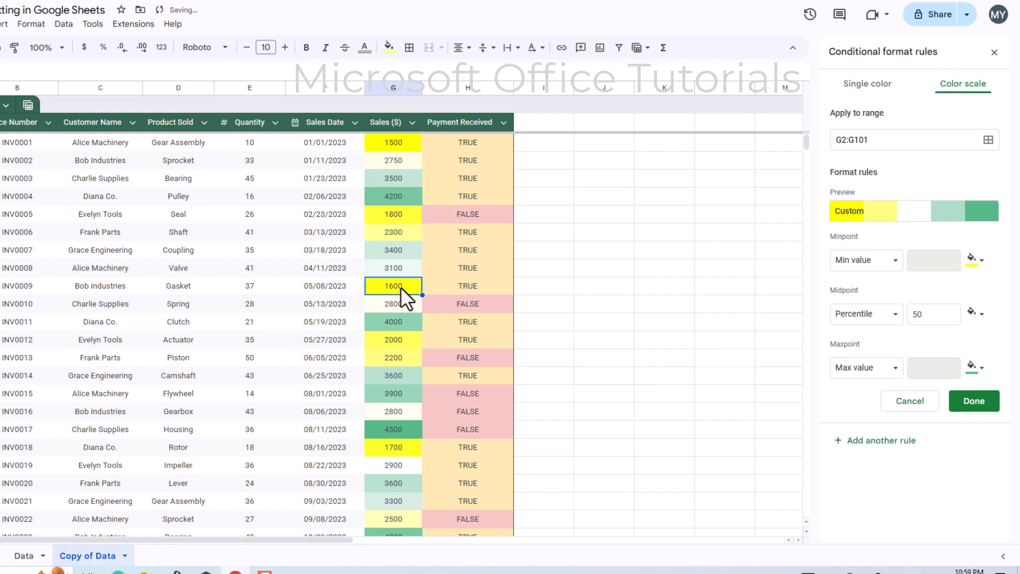
click(393, 142)
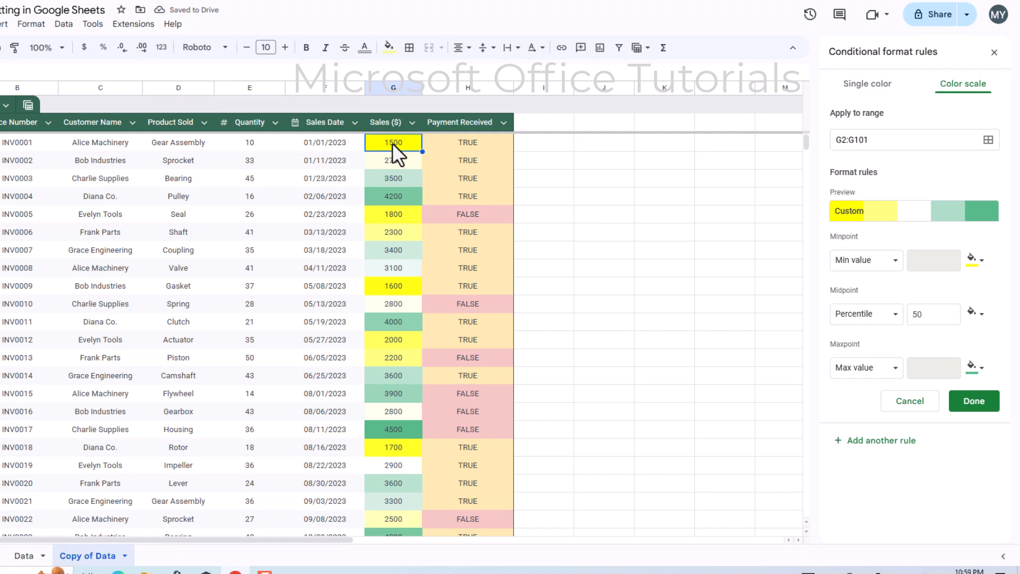
scroll(403, 361, down, 5)
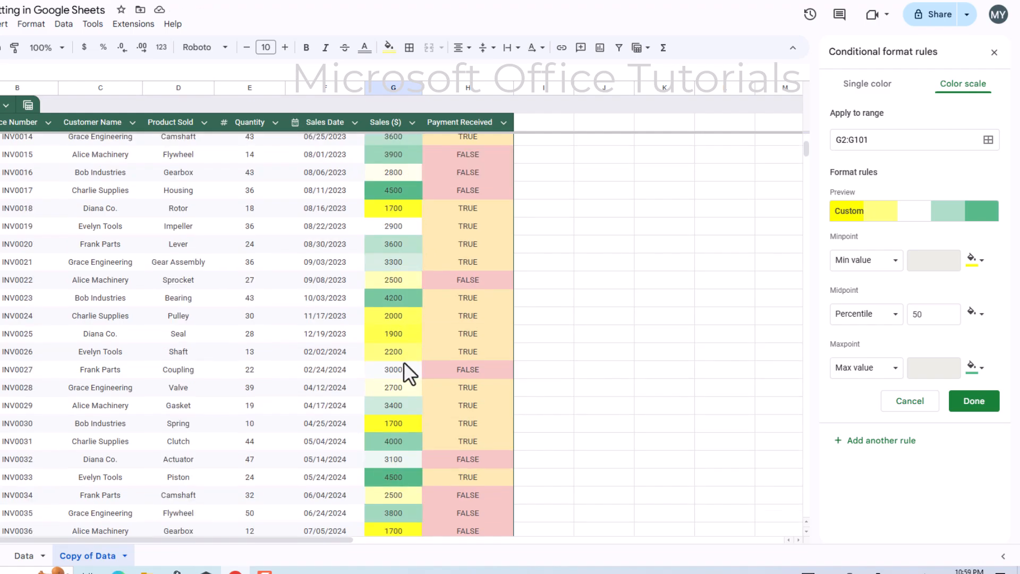
scroll(403, 359, up, 2)
click(402, 310)
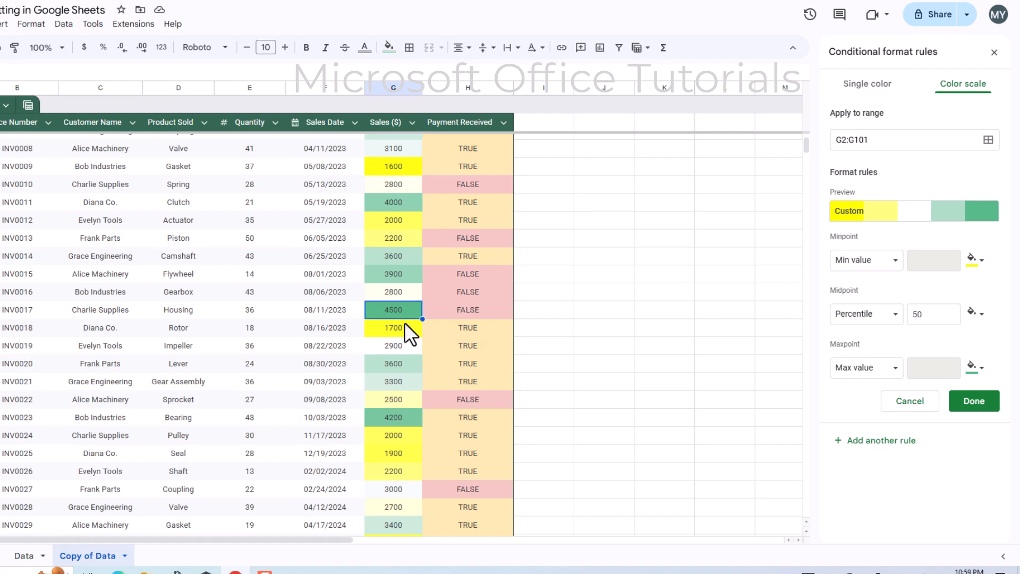
scroll(408, 341, up, 1)
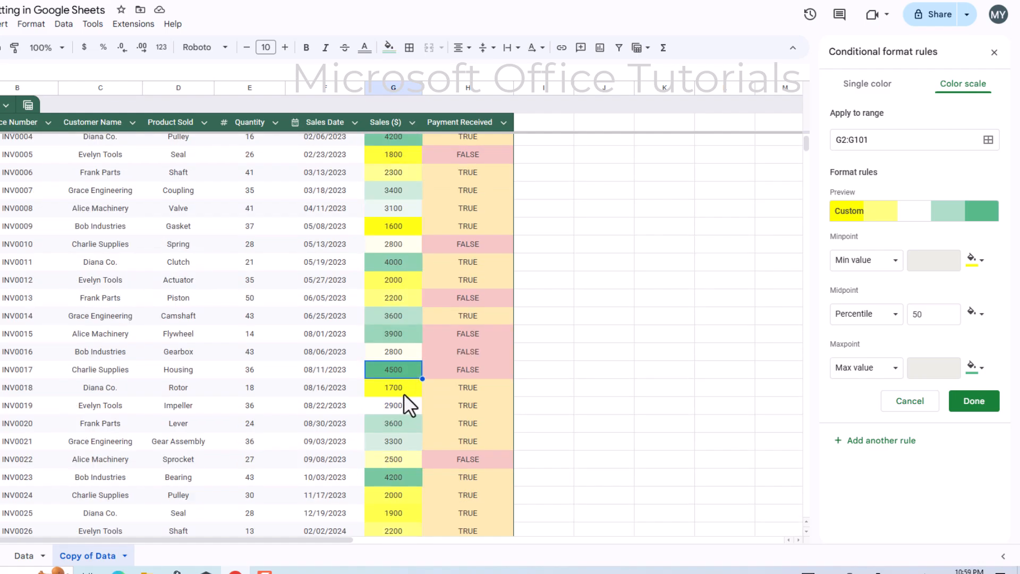
click(406, 283)
click(397, 369)
click(404, 314)
click(392, 370)
click(401, 388)
click(458, 211)
drag(457, 210, 406, 364)
click(419, 390)
- Save the Sales ($) color scale rule, and delete both it and the Payment Received column's FALSE rule
click(969, 404)
click(977, 95)
click(497, 189)
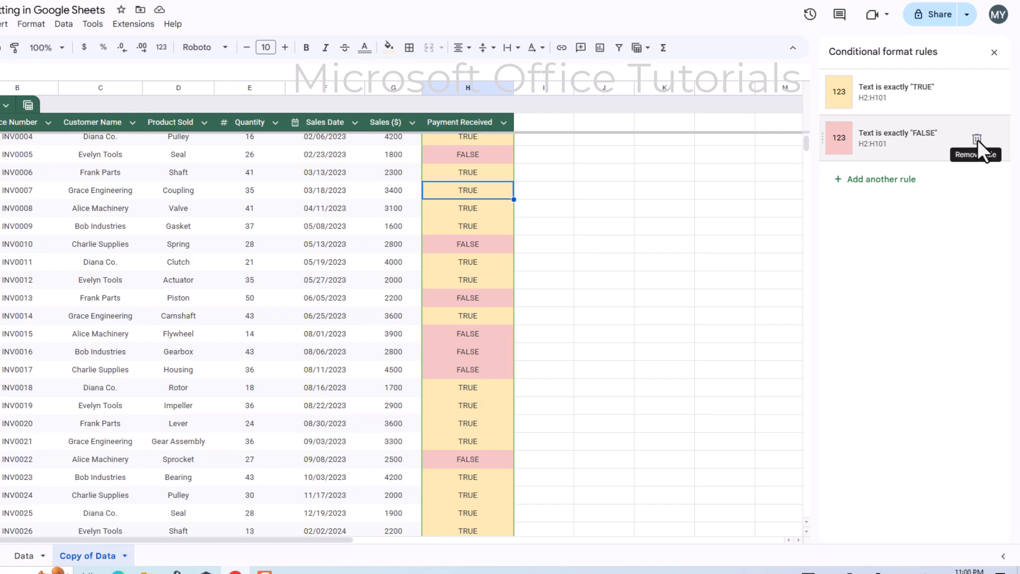
click(977, 139)
scroll(477, 247, up, 1)
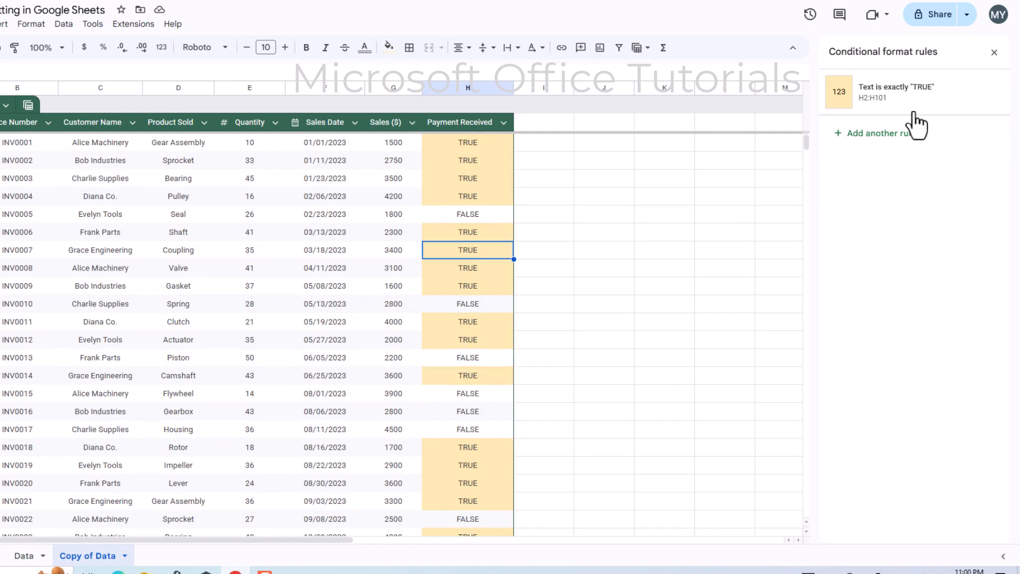
- Try the preset green background style on the TRUE rule and discard the edit
click(880, 107)
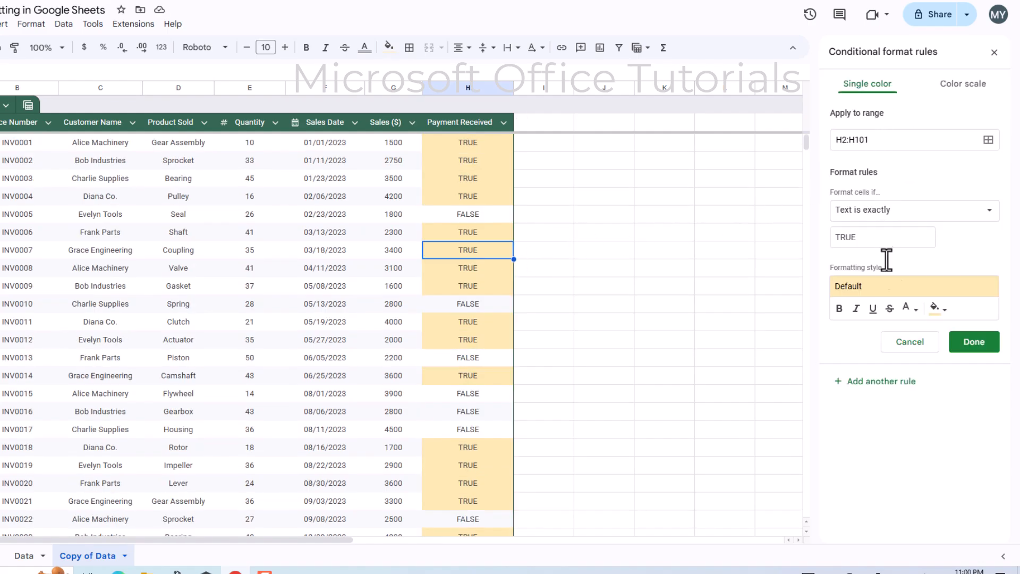
click(935, 291)
click(859, 319)
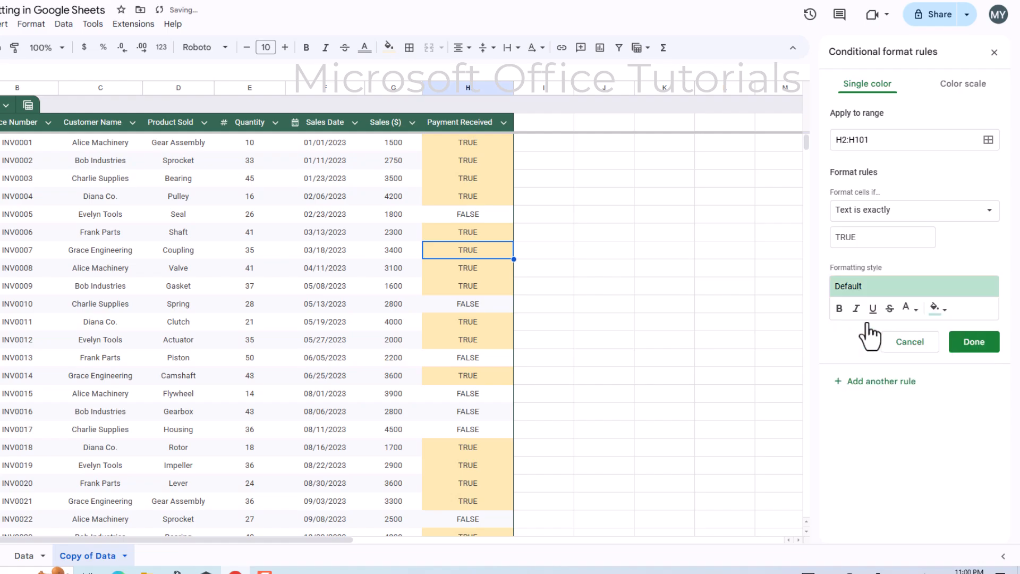
click(903, 345)
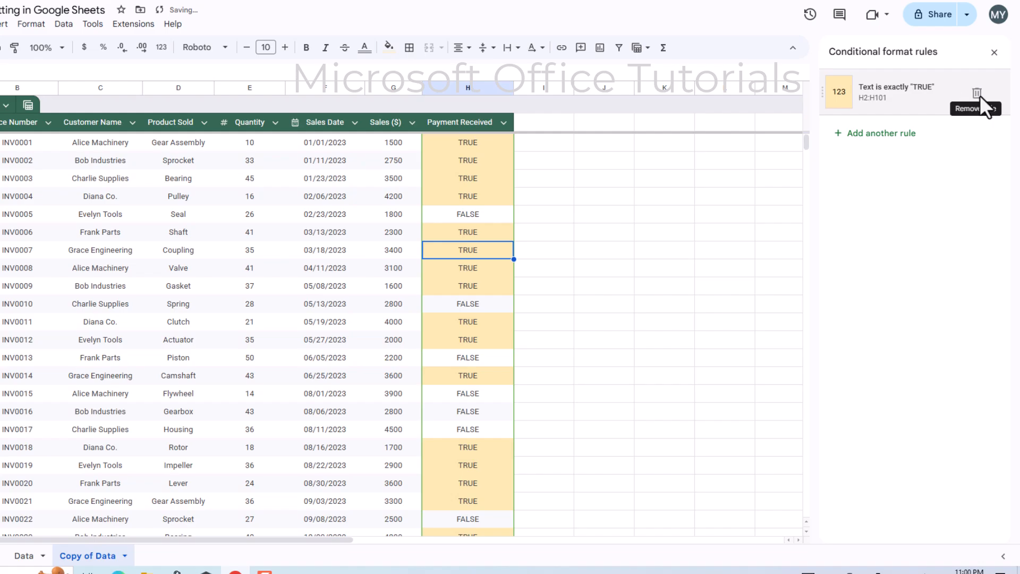
- Delete the TRUE rule from the Payment Received column
click(977, 92)
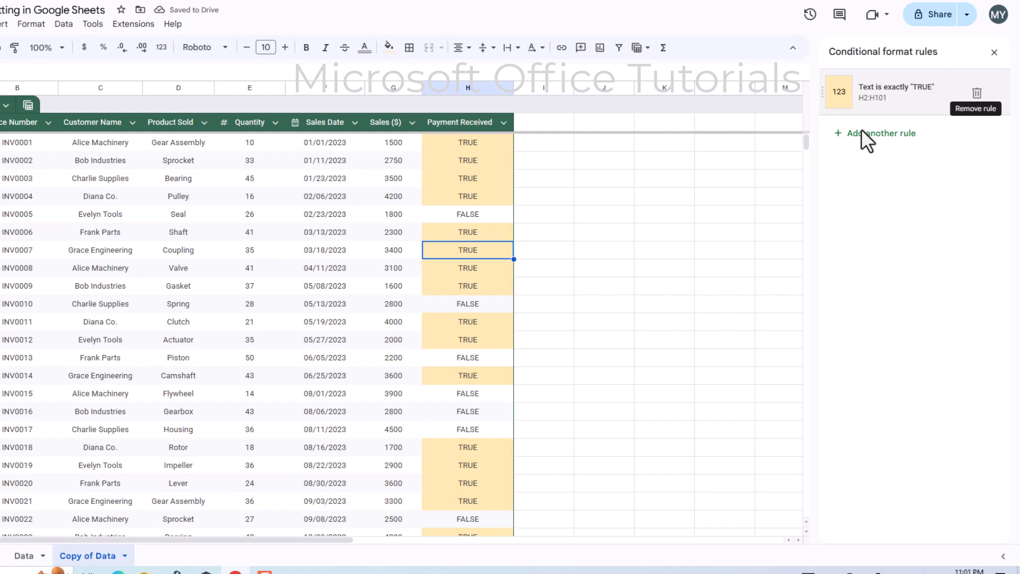
click(505, 216)
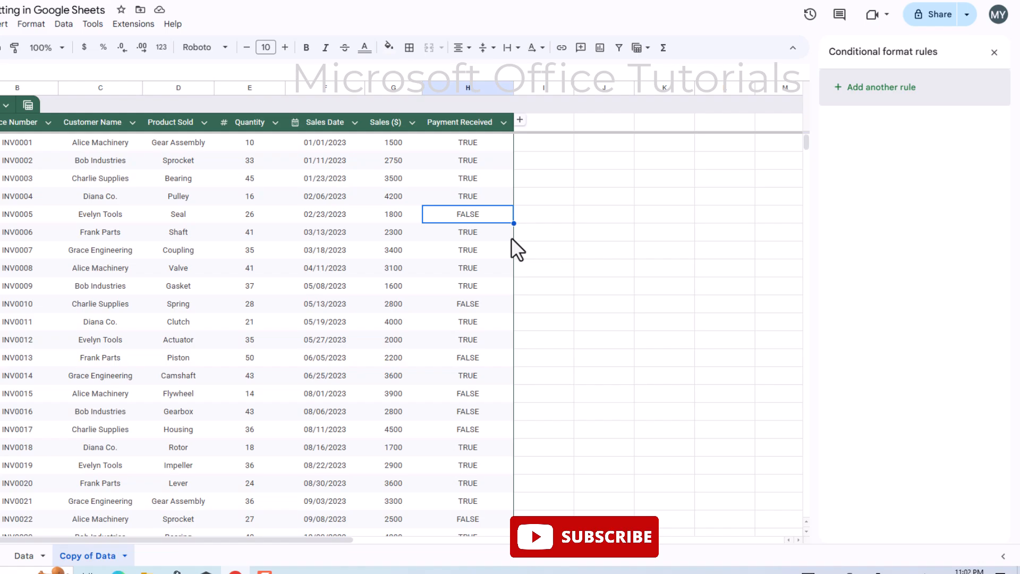
- Add a single-color rule that applies to all table entries, A2:H101
click(882, 89)
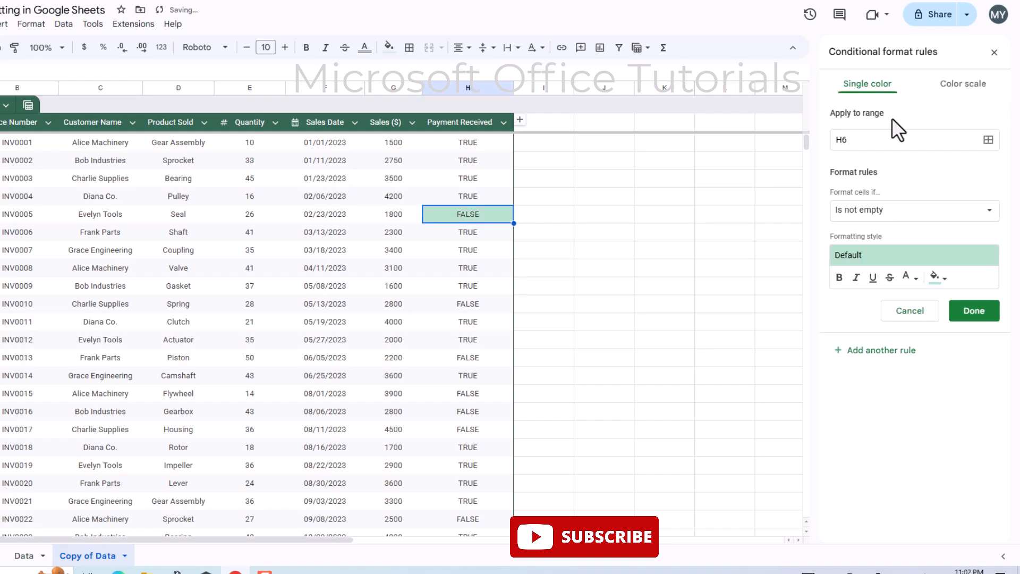
click(988, 140)
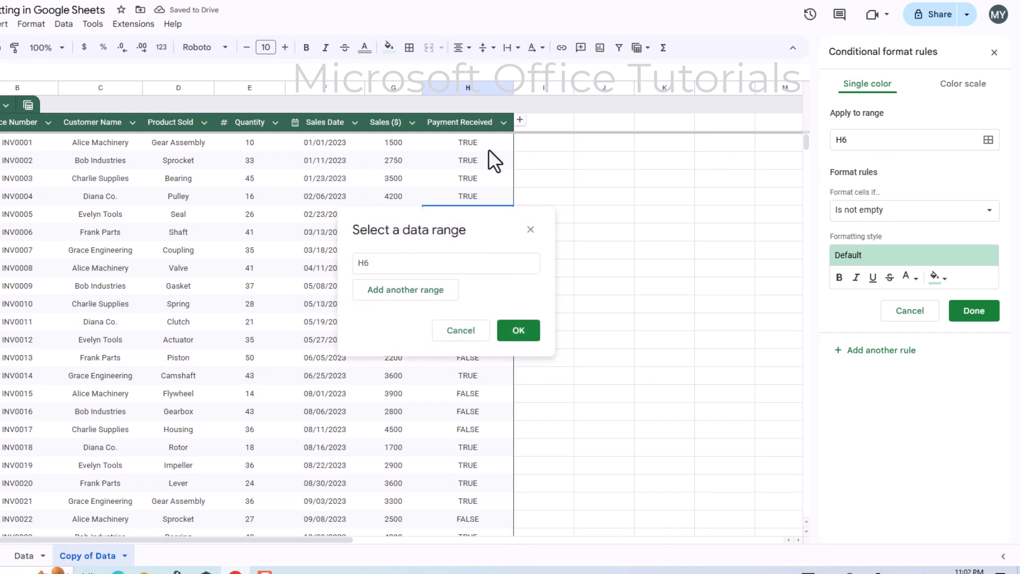
click(502, 141)
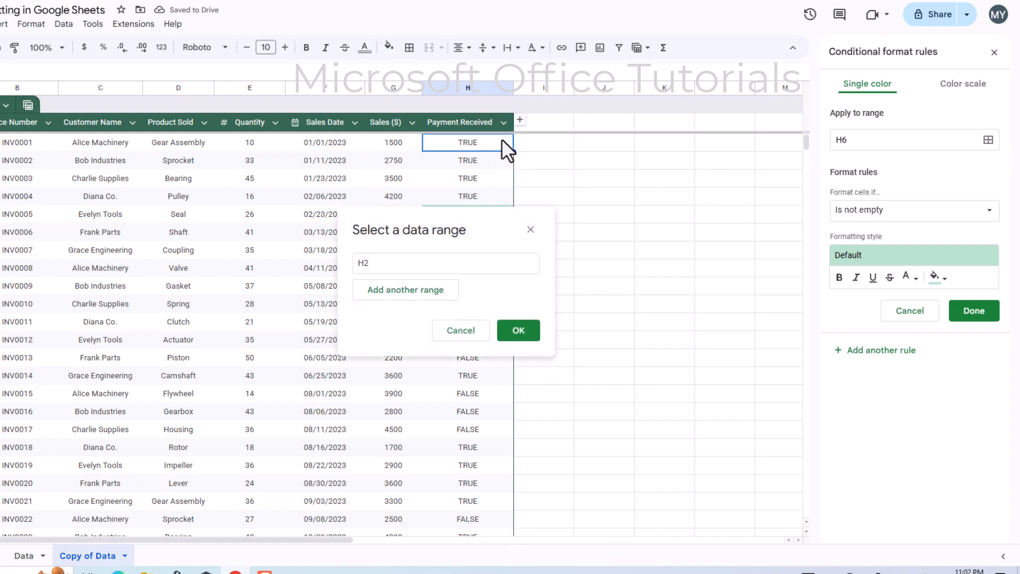
key(ctrl+shift+Left)
key(ctrl+shift+Down)
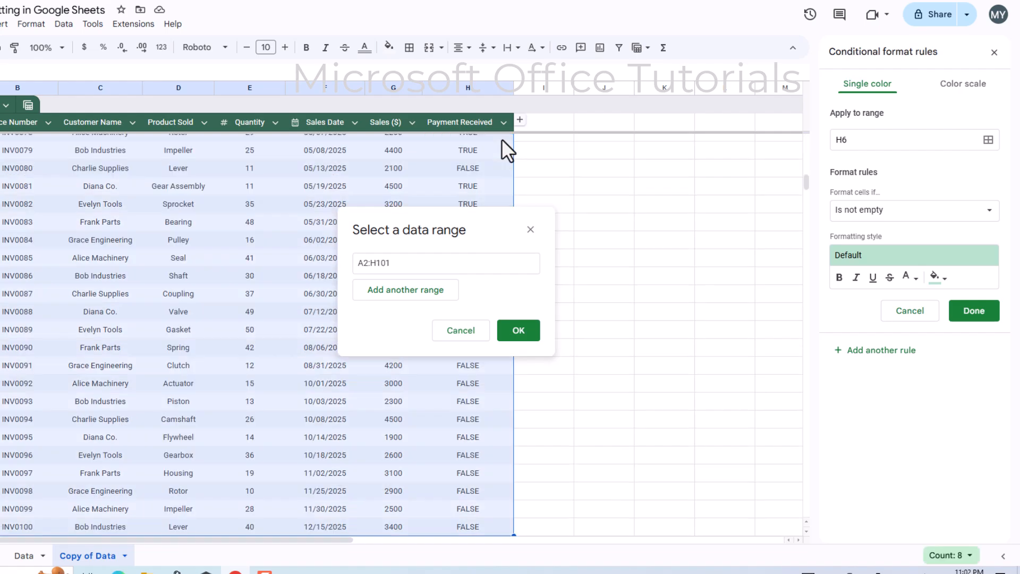
click(523, 333)
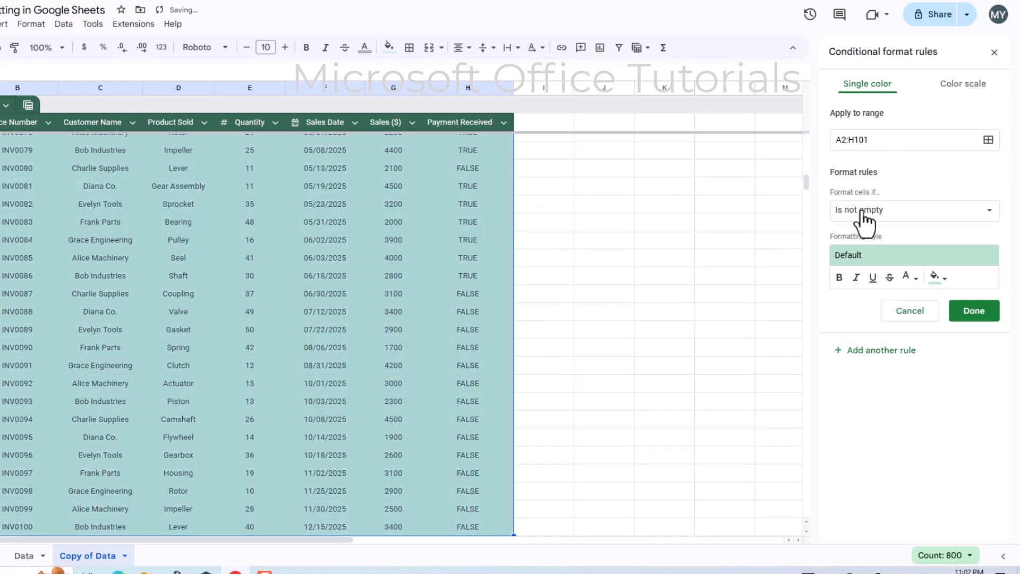
- Make the rule's condition the custom formula =$H2=FALSE
click(899, 213)
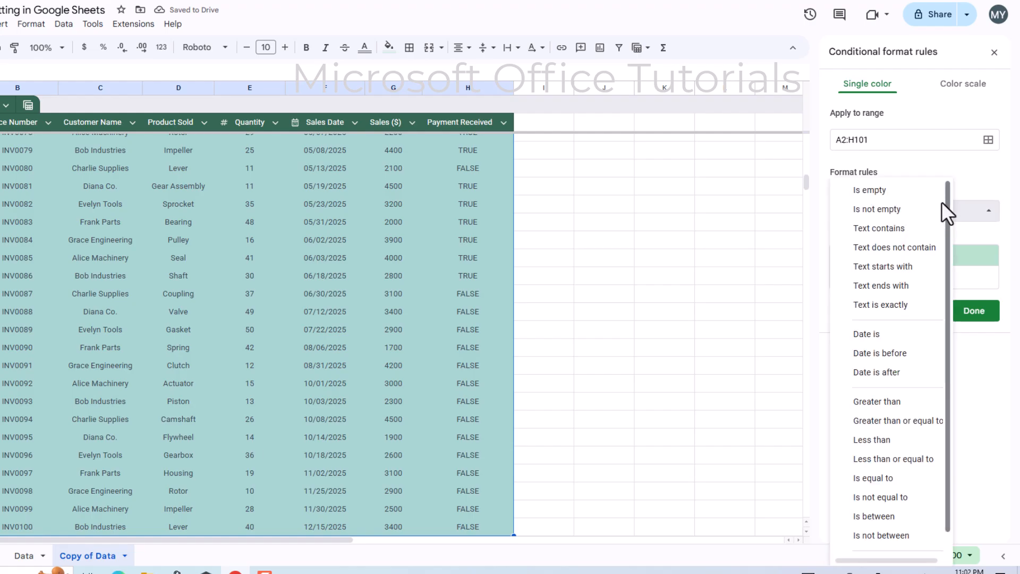
scroll(899, 404, down, 1)
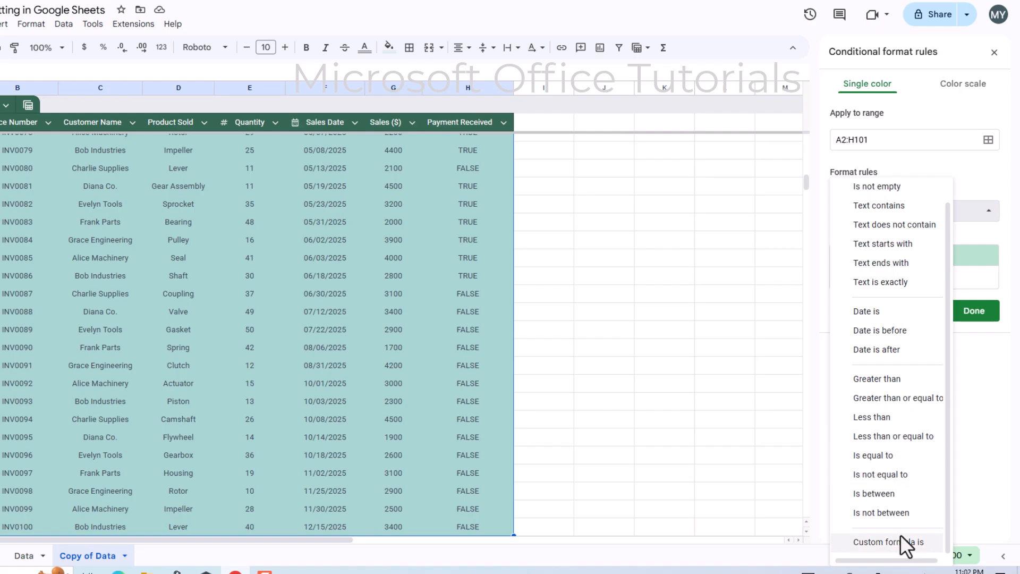
click(909, 546)
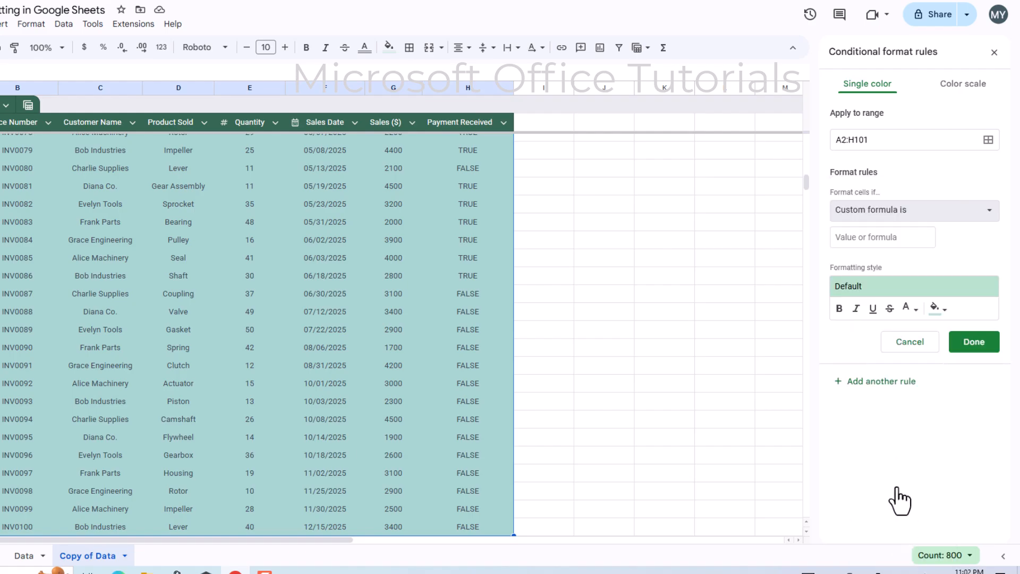
click(860, 240)
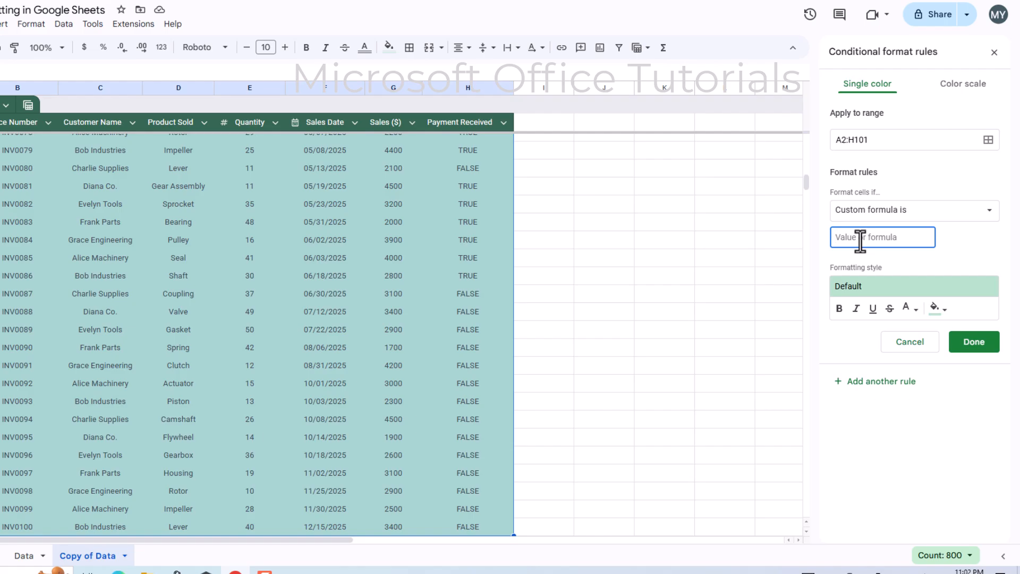
text(=)
scroll(533, 239, up, 10)
scroll(493, 200, up, 15)
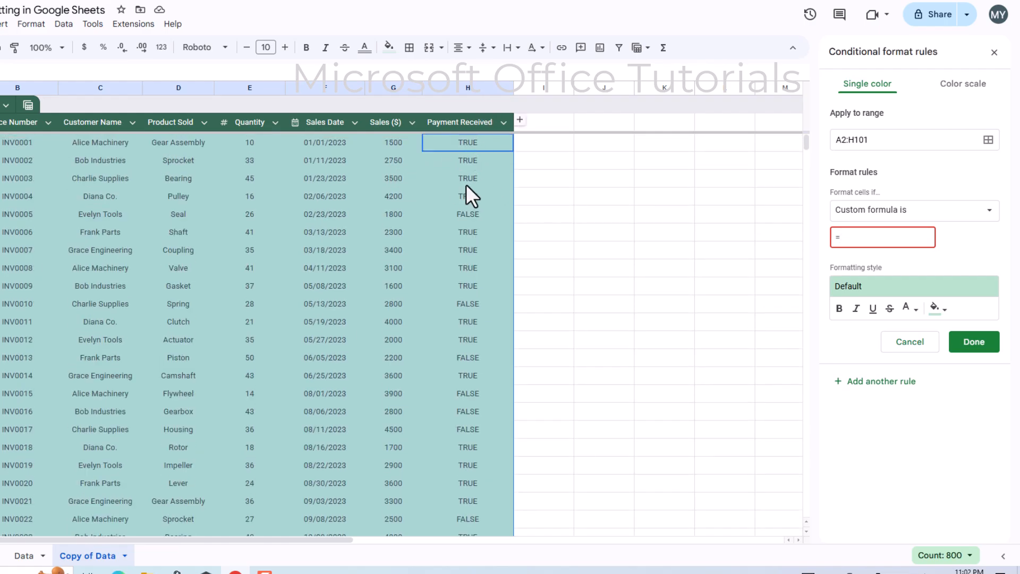
text($H2)
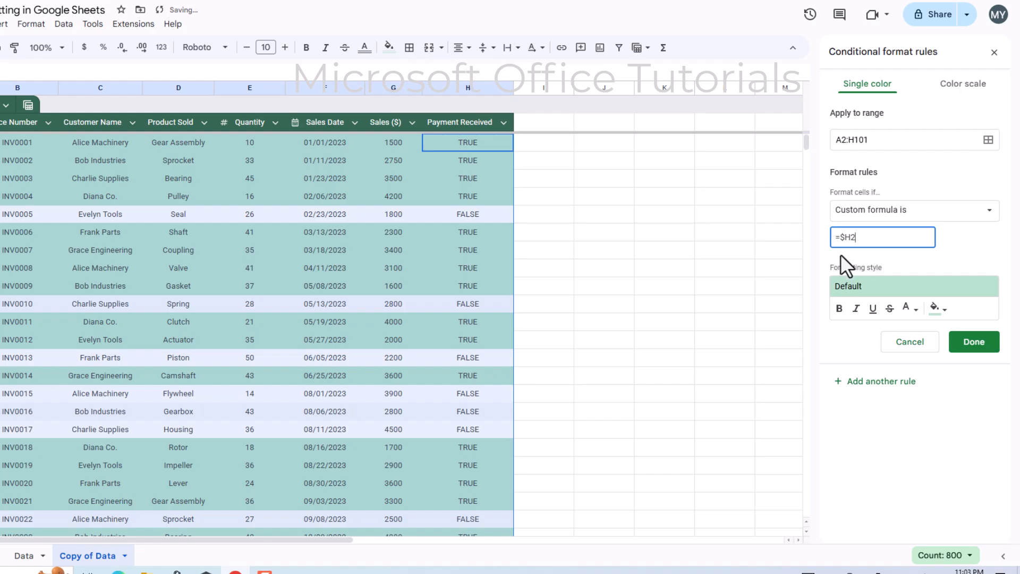
text(=FALSE)
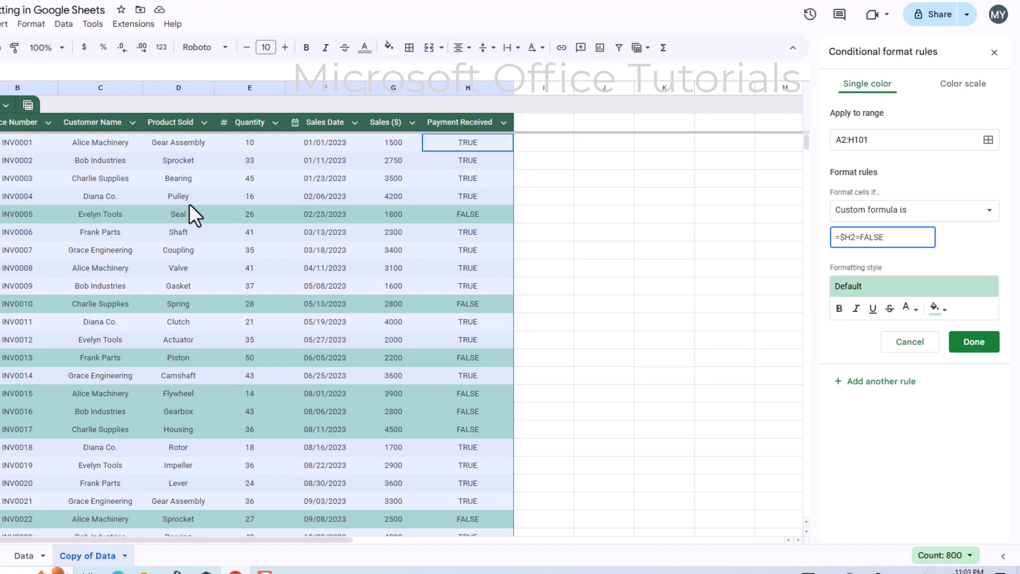
- Give the custom formula rule a bright red fill and bold text, and save it
click(878, 292)
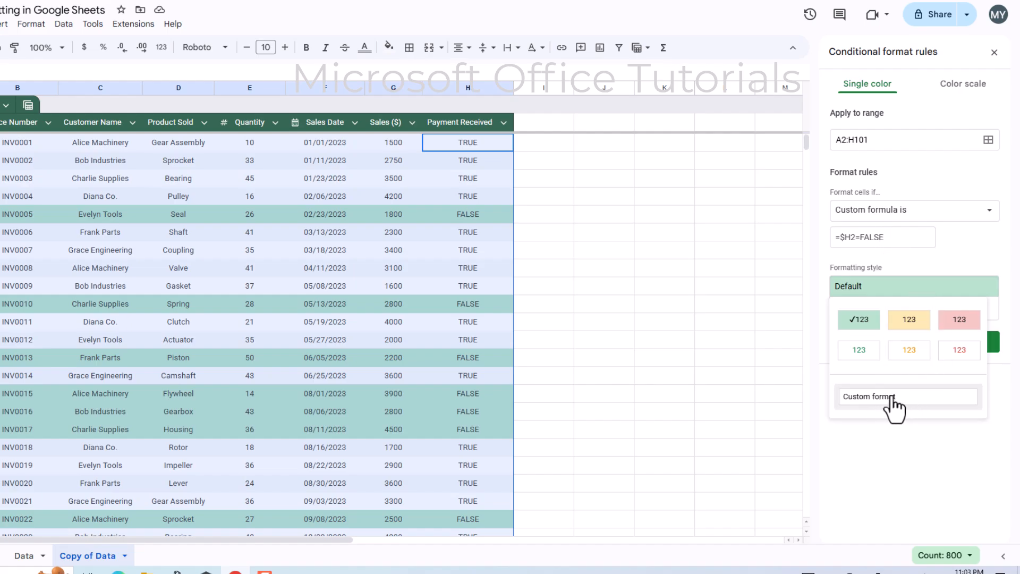
click(909, 412)
click(935, 308)
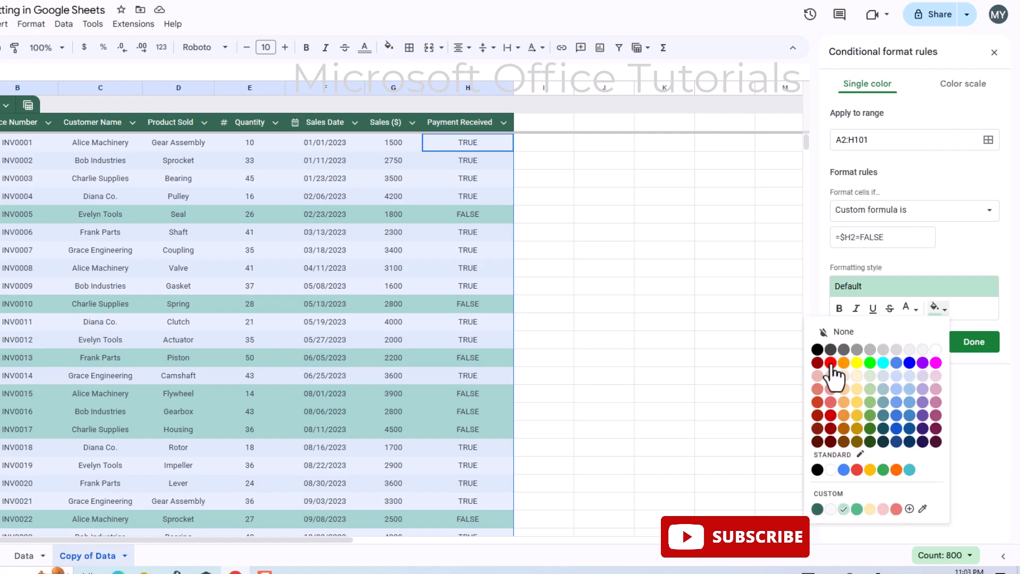
click(832, 363)
click(839, 309)
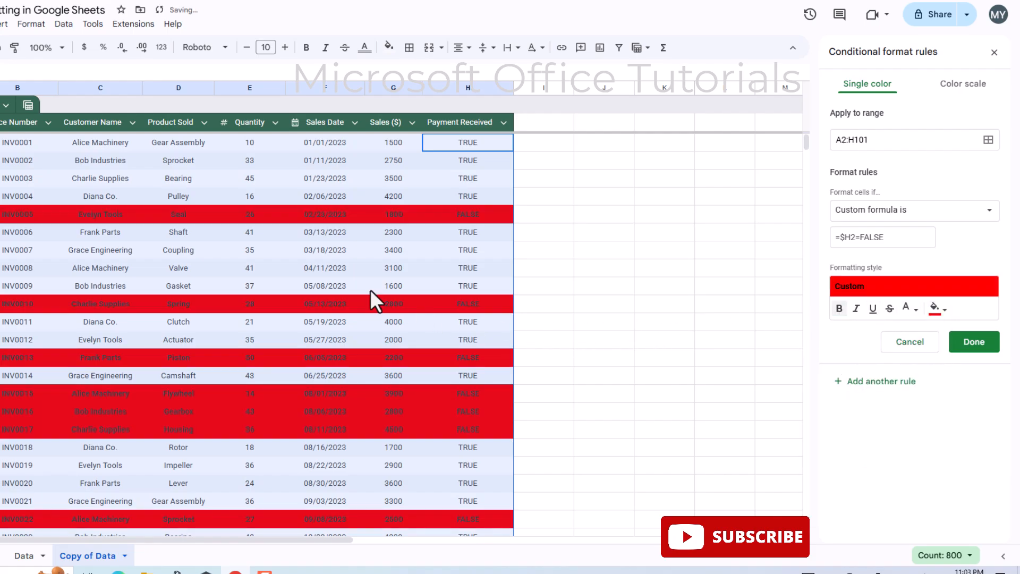
click(967, 343)
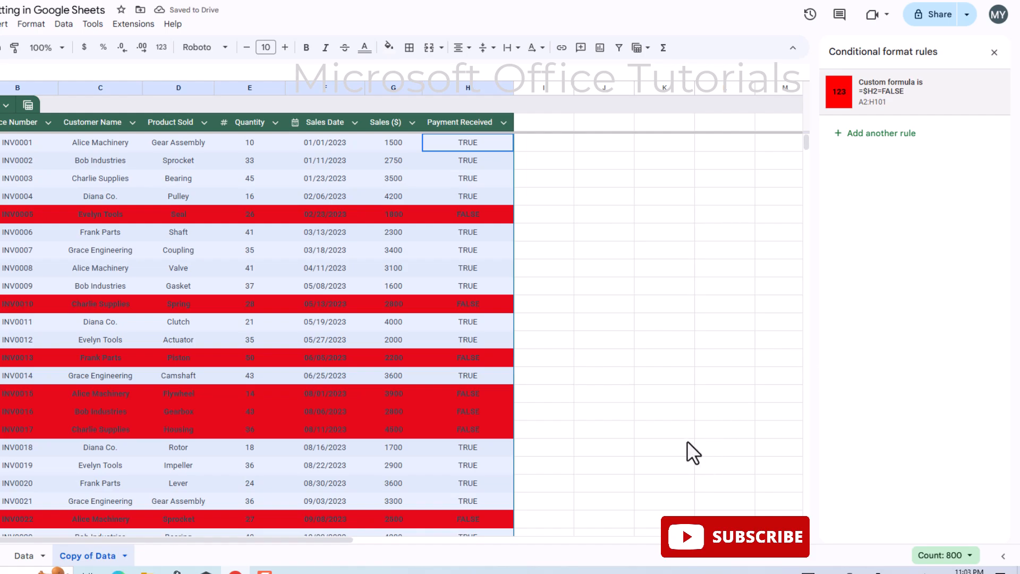
- Check the row formatting against the FALSE and TRUE entries in the Payment Received column
click(686, 447)
click(473, 214)
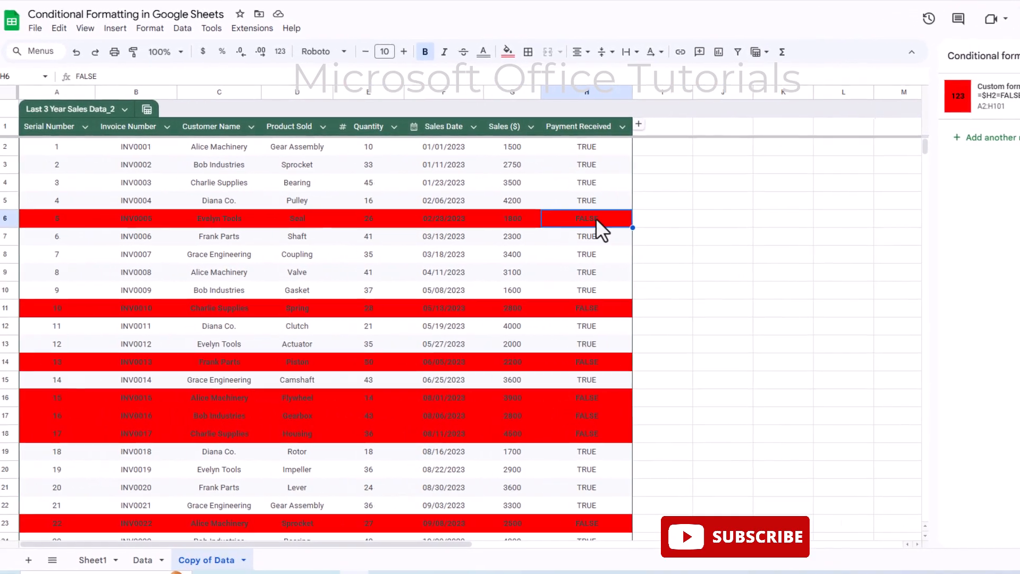
click(487, 147)
click(602, 218)
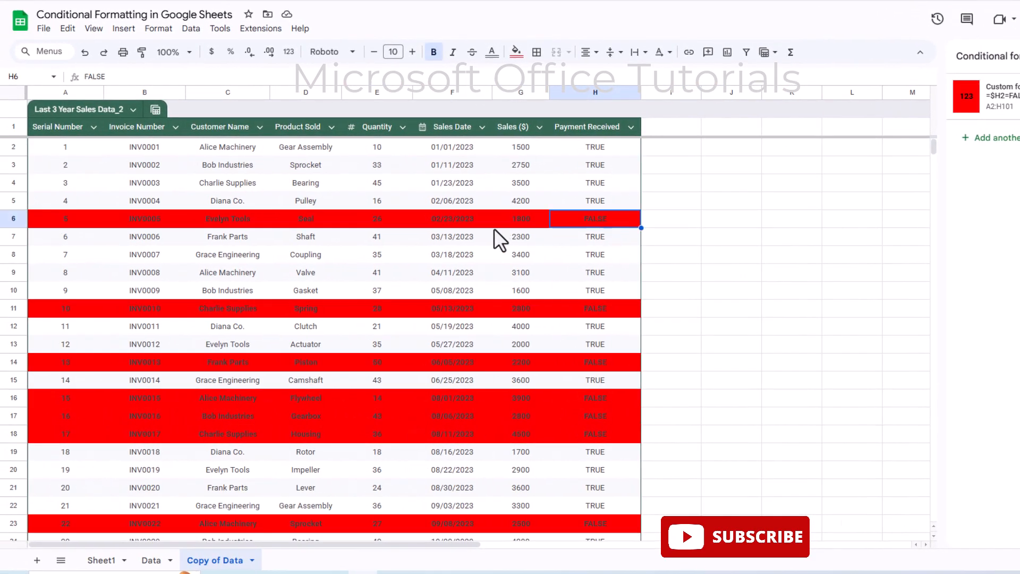
click(594, 249)
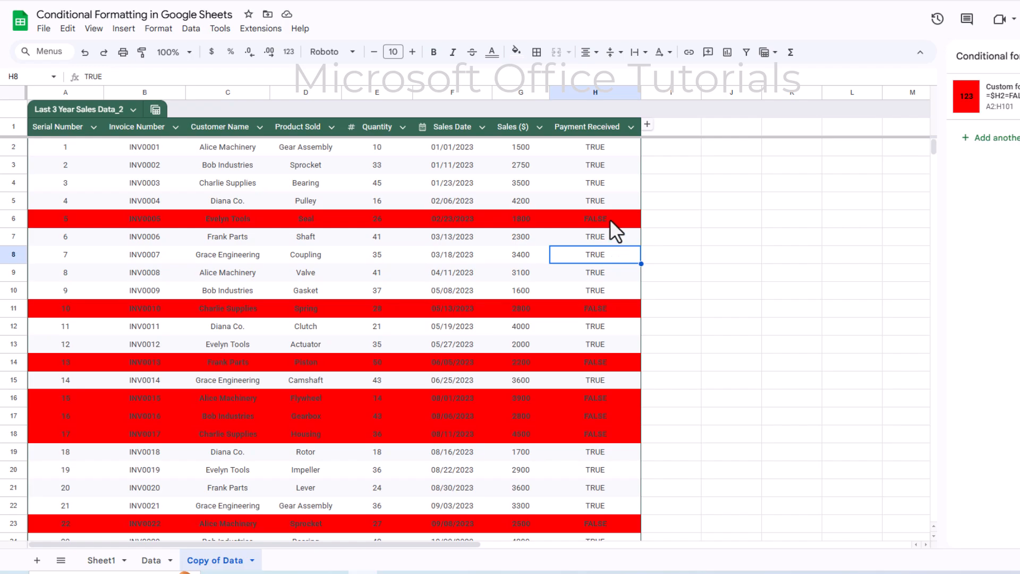
- Set the Payment Received value in H6 to TRUE to test the row highlighting rule
click(189, 218)
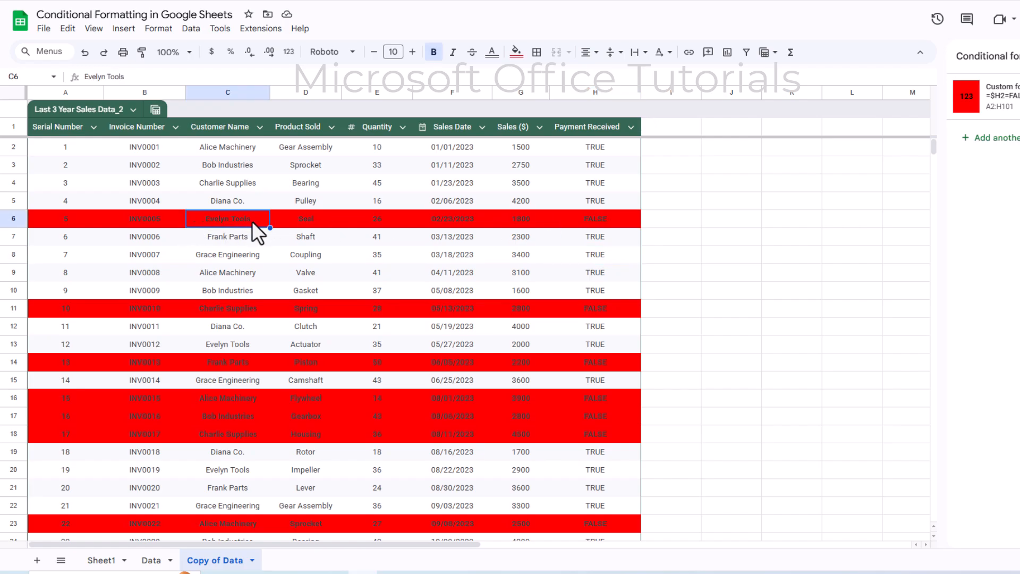
click(606, 220)
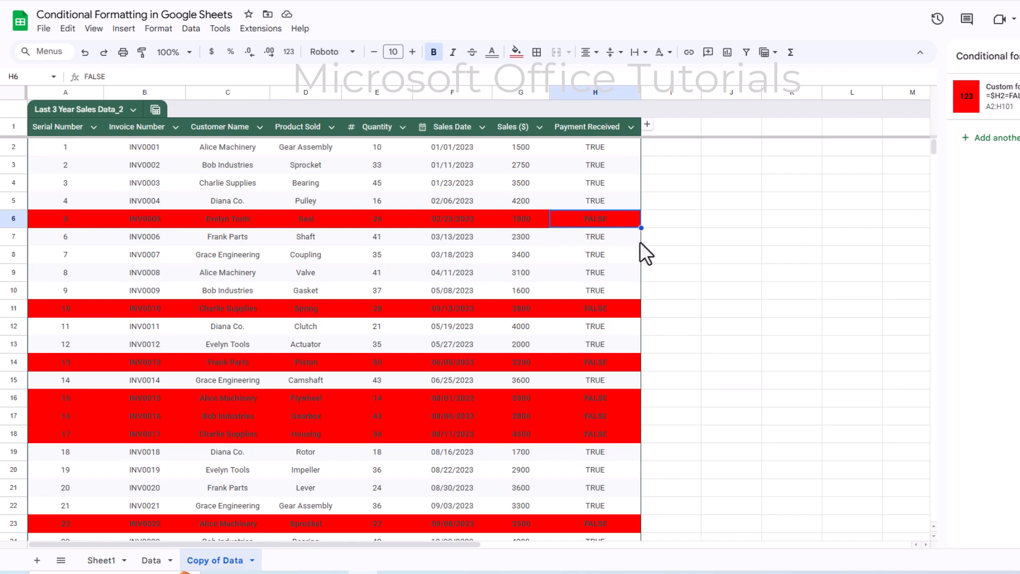
text(TRUE)
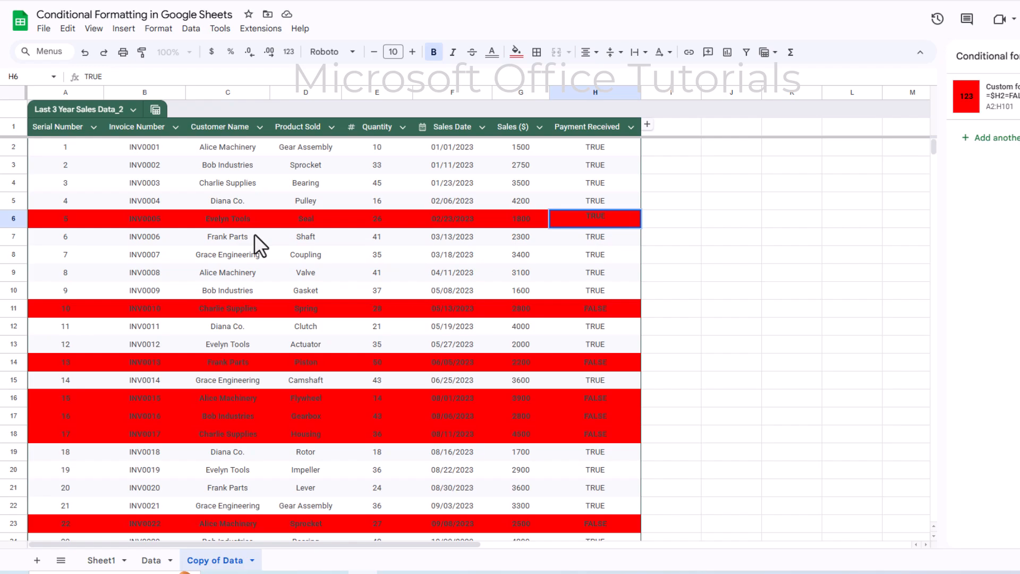
key(Return)
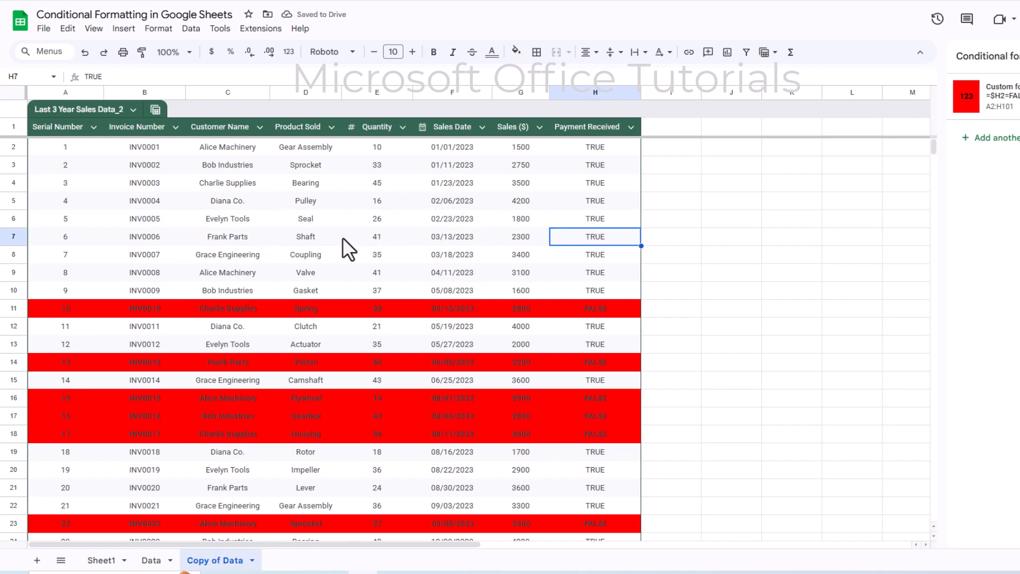
- Set the Payment Received value for Grace Engineering's Coupling sale in H8 to FALSE
click(597, 258)
click(199, 255)
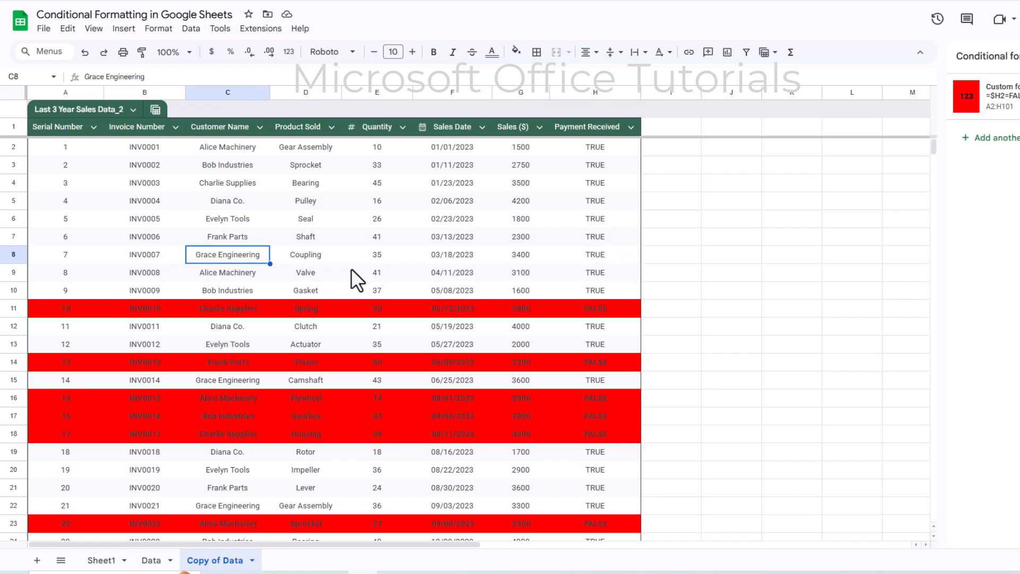
click(598, 254)
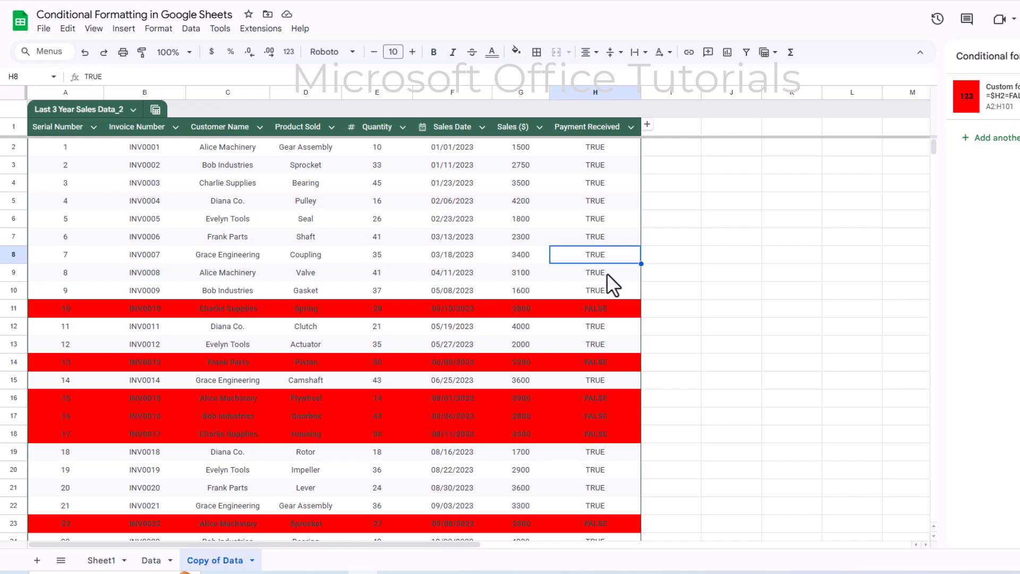
text(FL)
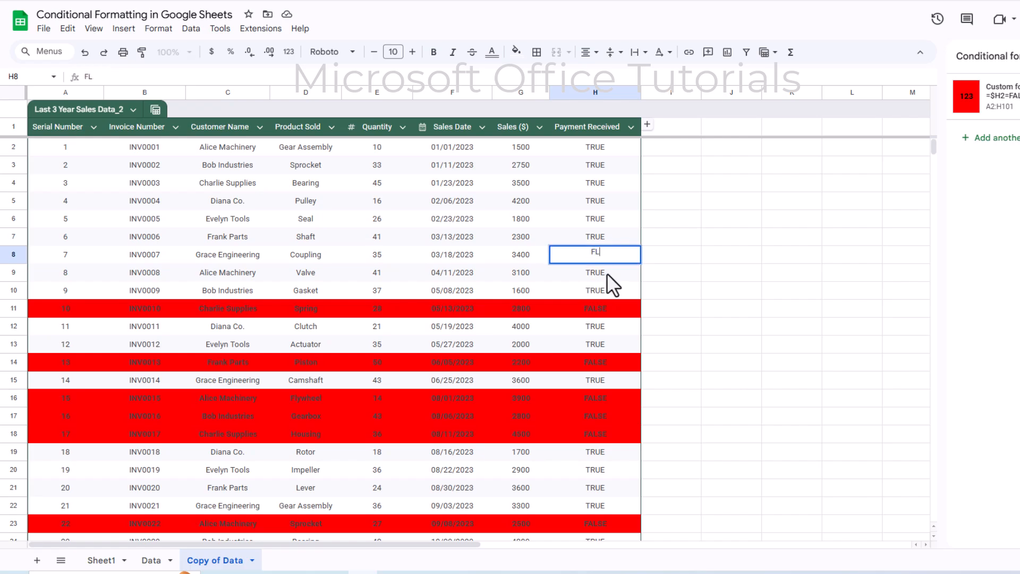
text(ALSE)
key(Return)
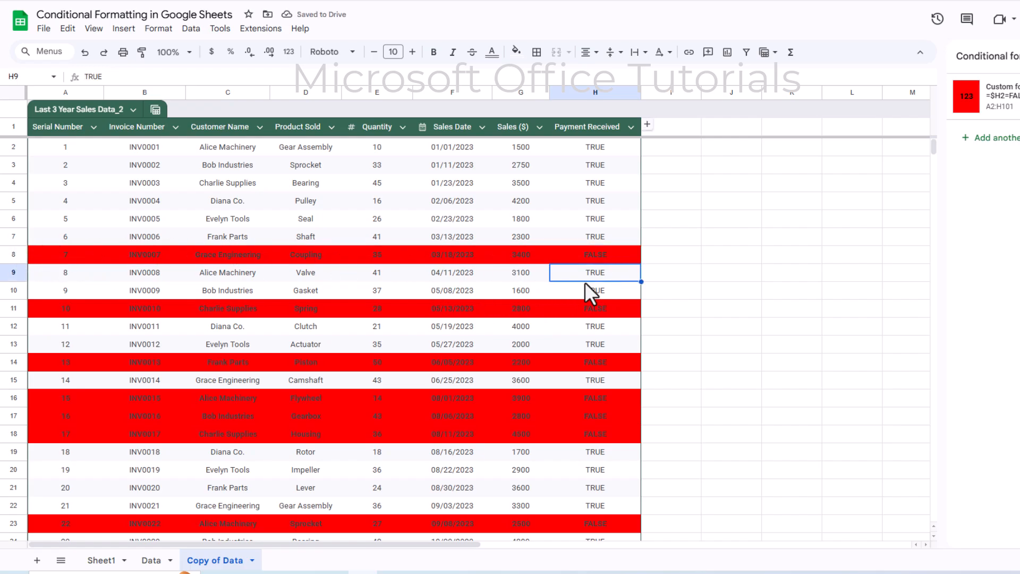
scroll(601, 345, down, 5)
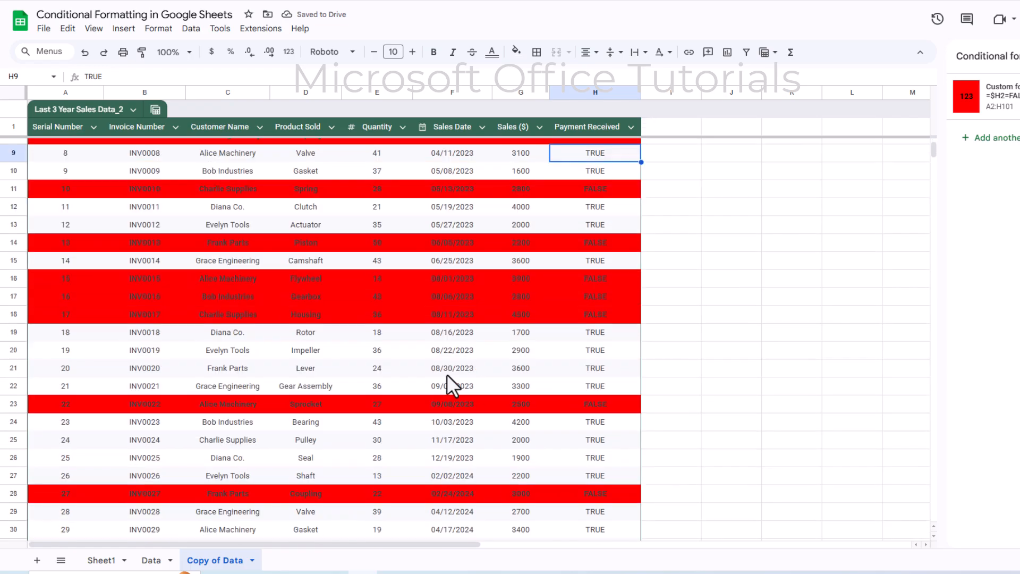
scroll(263, 396, up, 4)
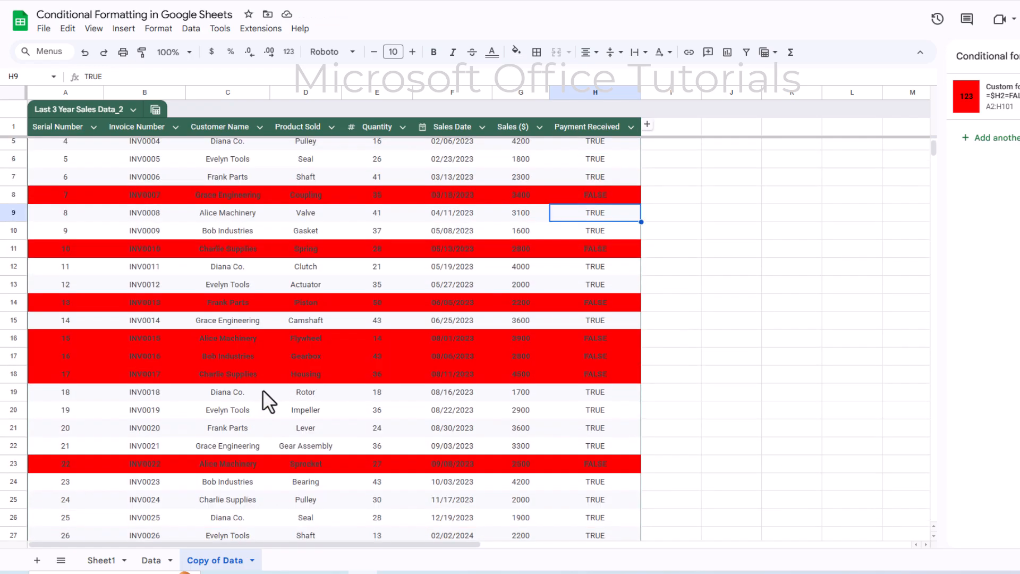
scroll(261, 374, up, 1)
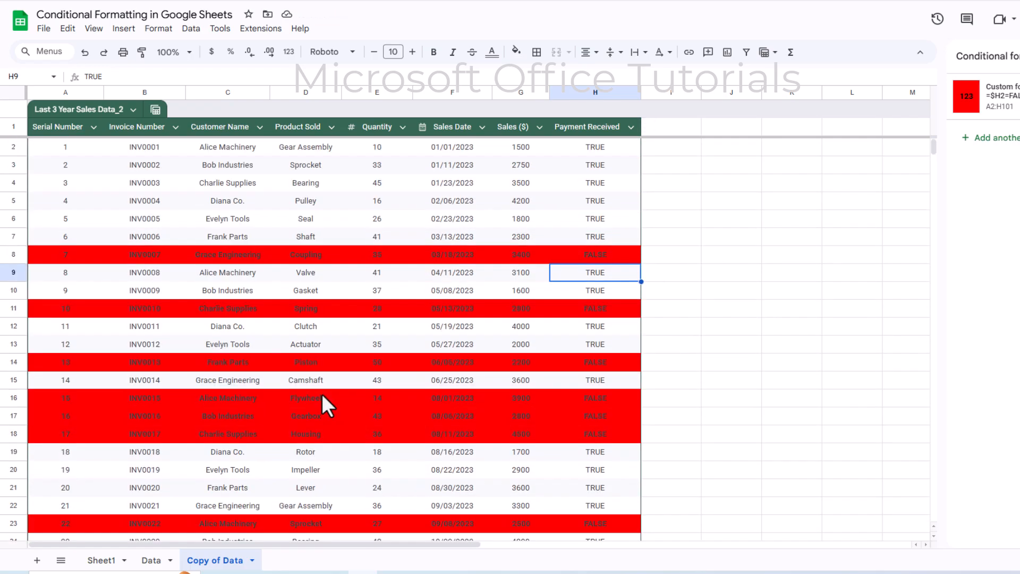
click(661, 477)
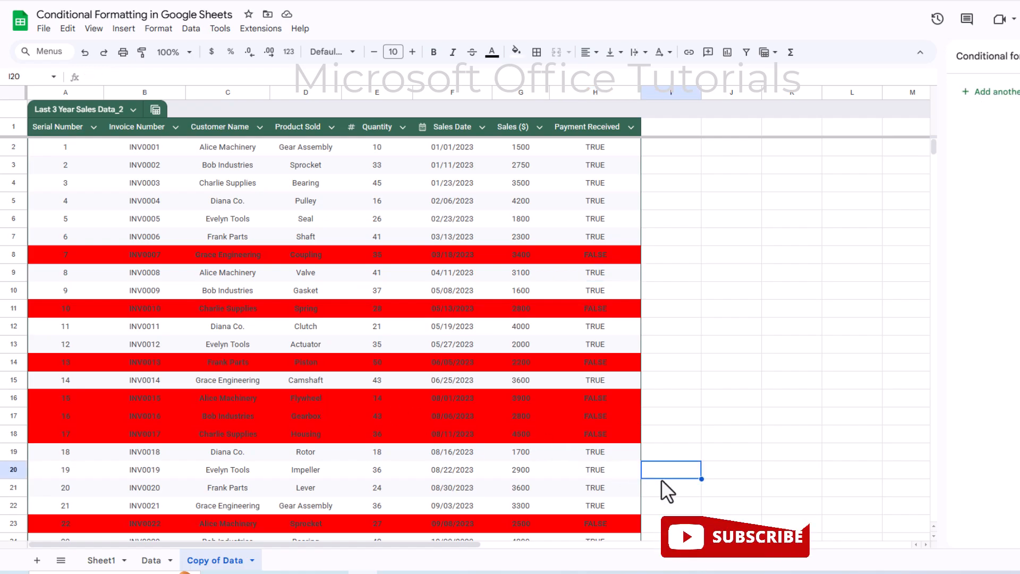